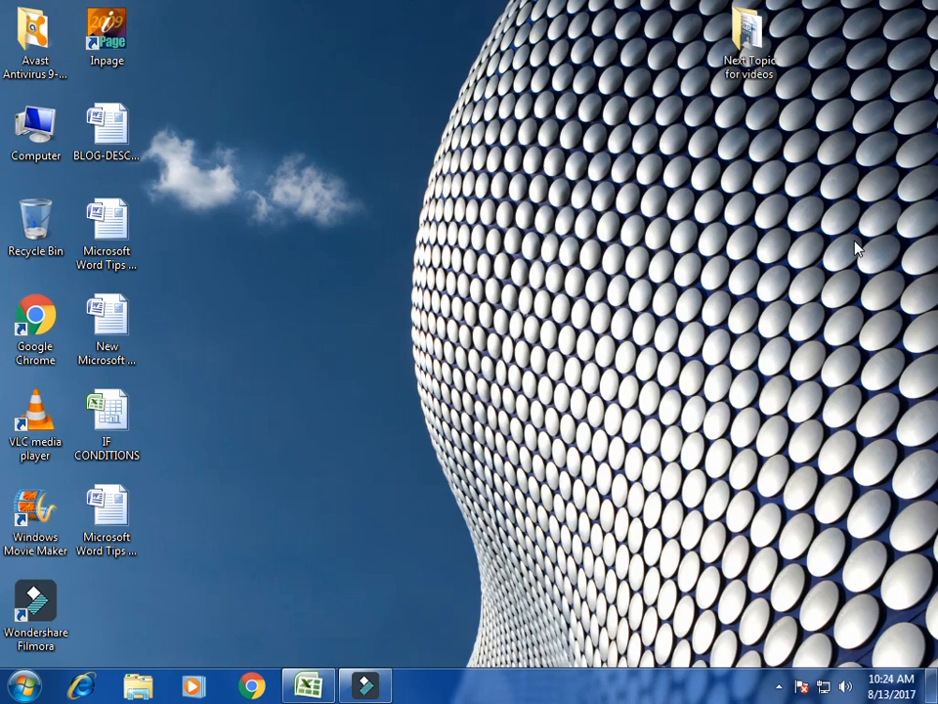
- Switch to the SUMPRODUCTBook1 workbook in Excel and look over the S.NO. and NAME OF PRODUCTS headers
click(305, 689)
click(779, 484)
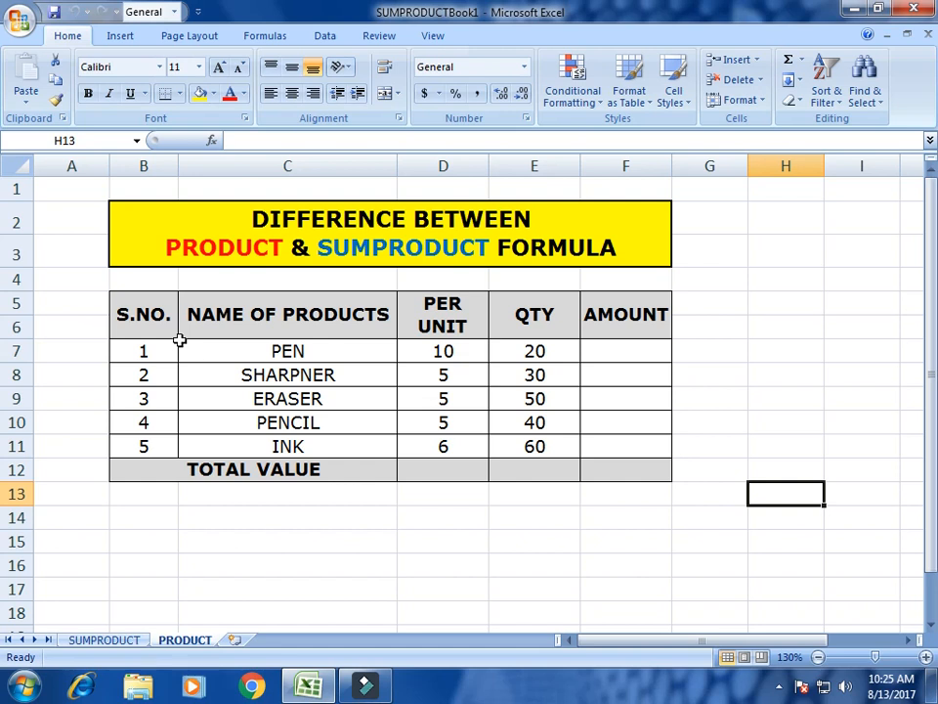
click(143, 308)
click(238, 315)
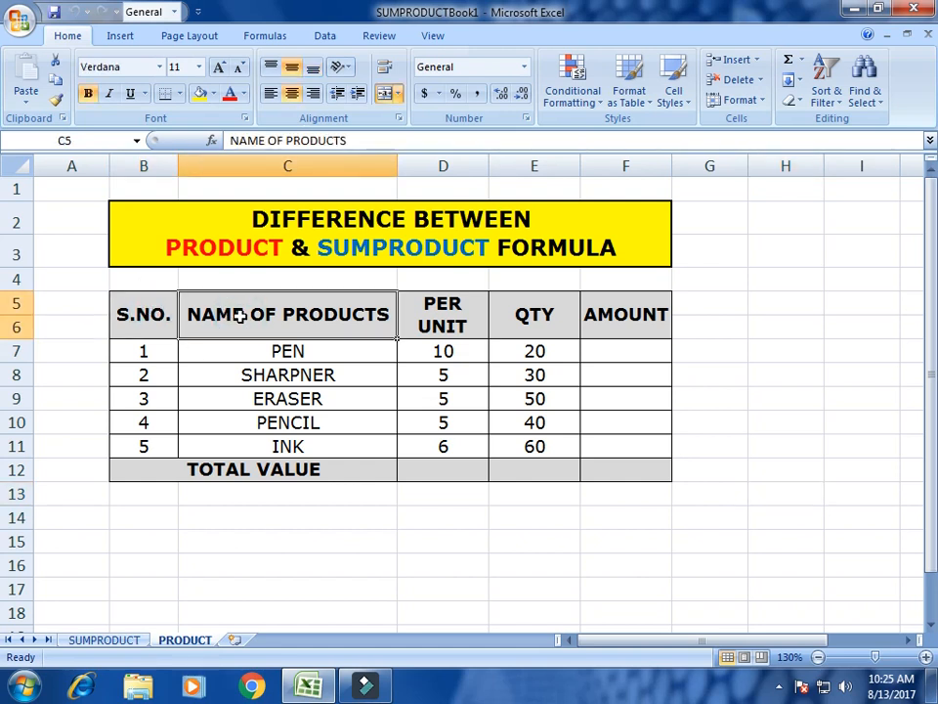
- Extend the PER UNIT header in D5 to "PER UNIT RATE" and widen column D so it fits on two lines
double_click(438, 318)
text(RATE)
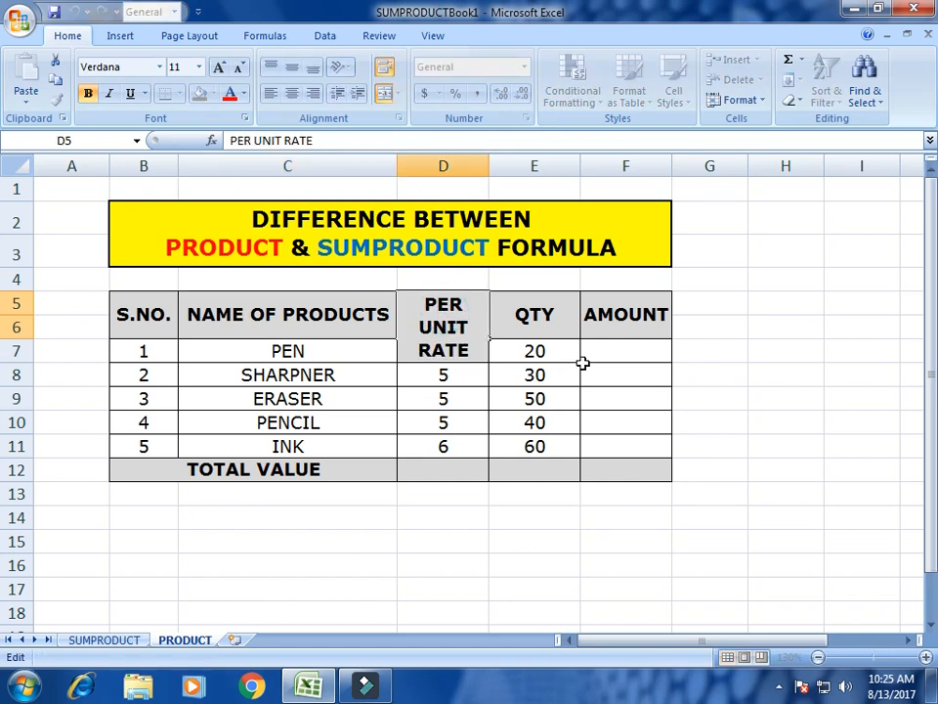
key(Return)
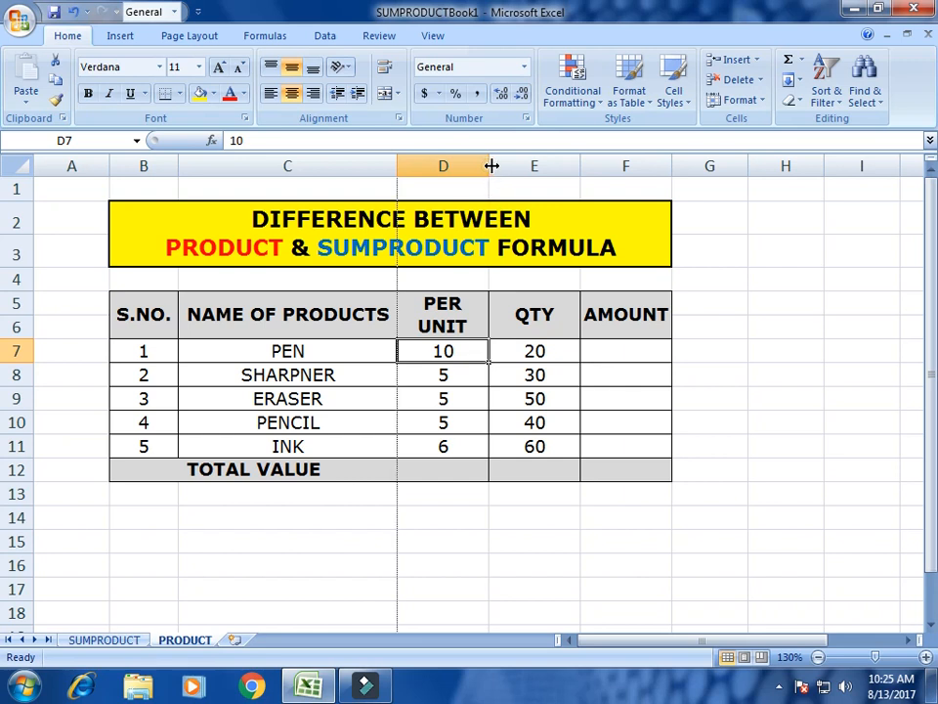
drag(490, 164, 514, 164)
click(597, 317)
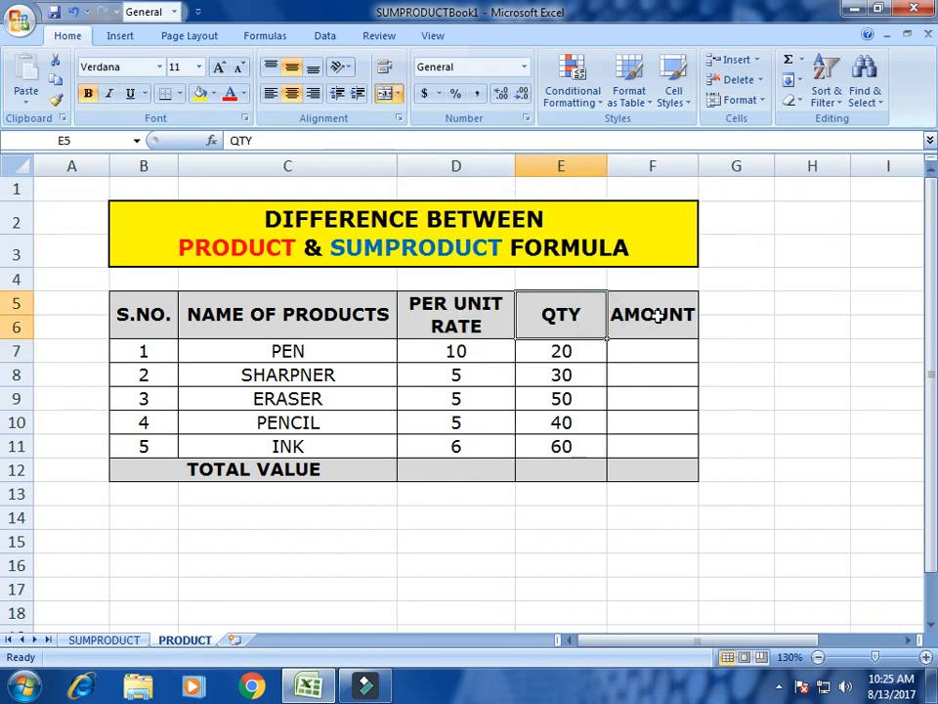
click(656, 317)
- Enter the formula =PRODUCT(D7,E7) in F7 to calculate the pen's amount
click(659, 348)
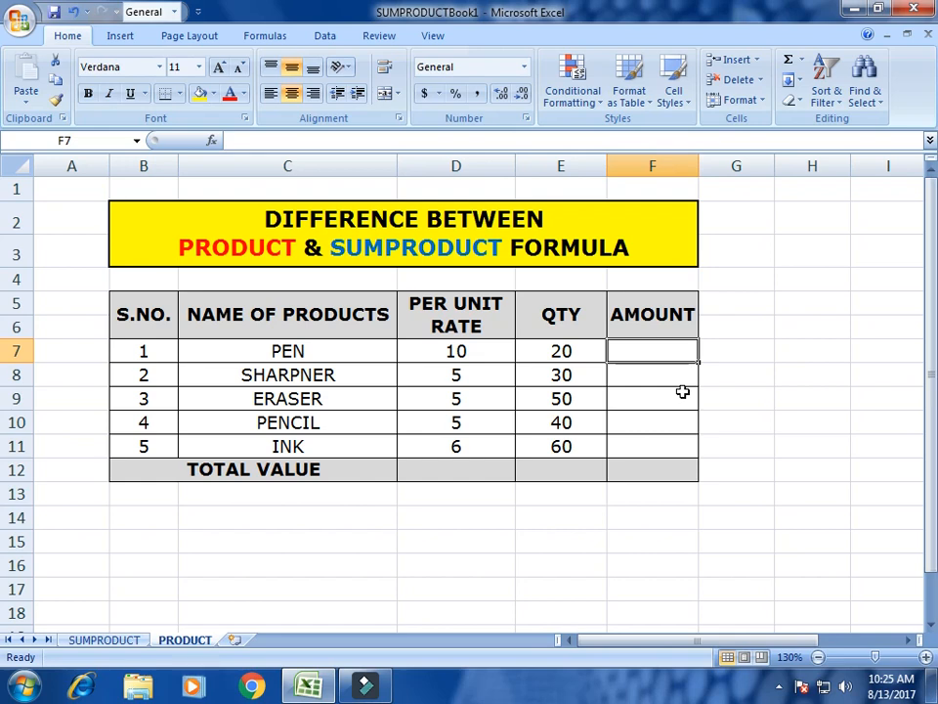
text(=)
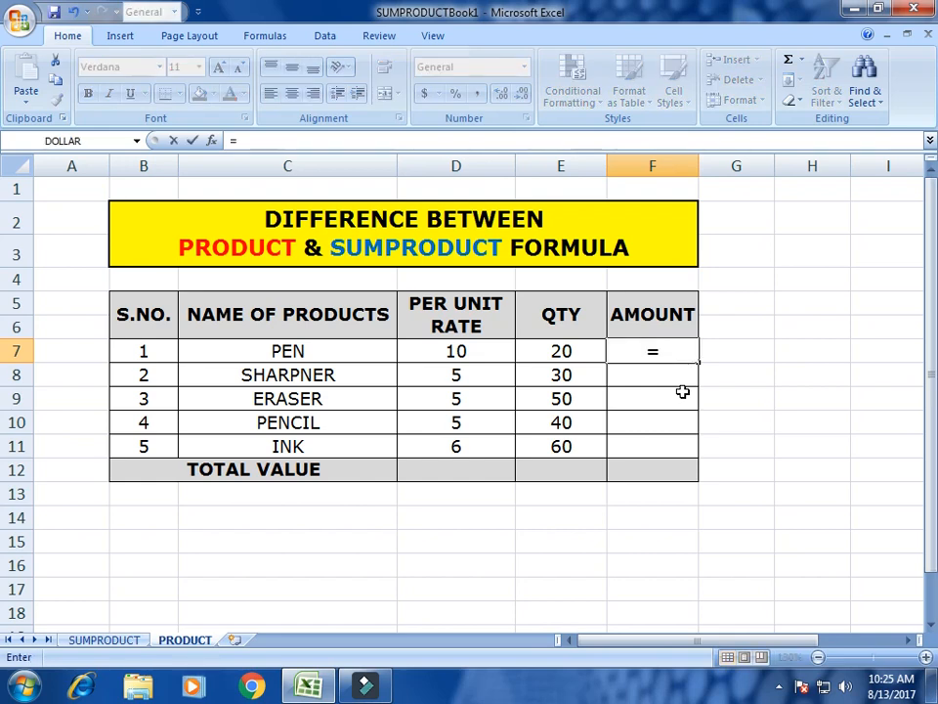
text(prp)
key(BackSpace)
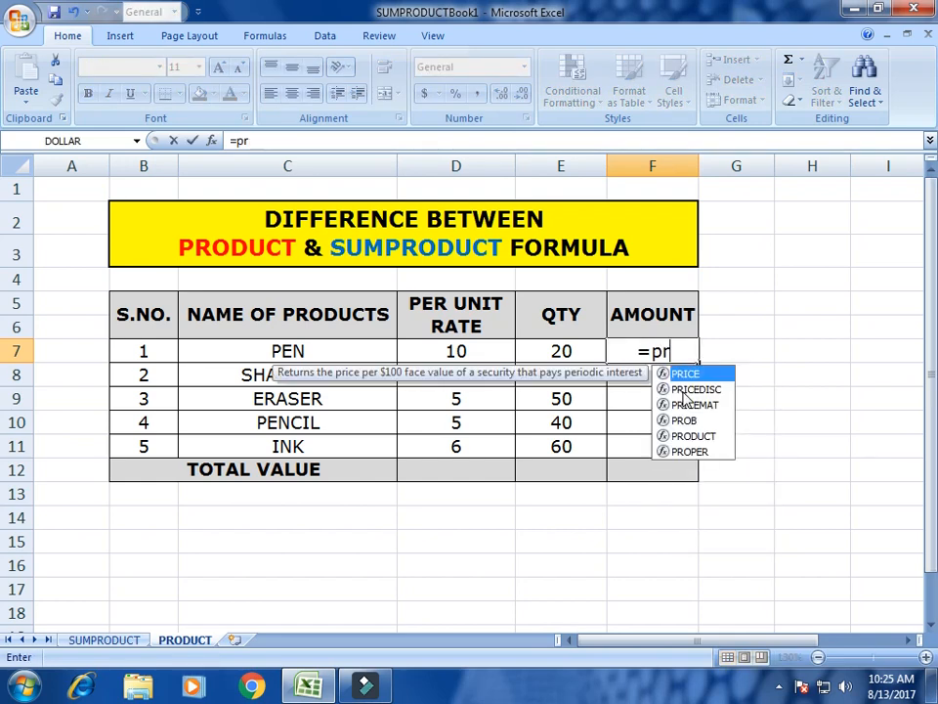
text(od)
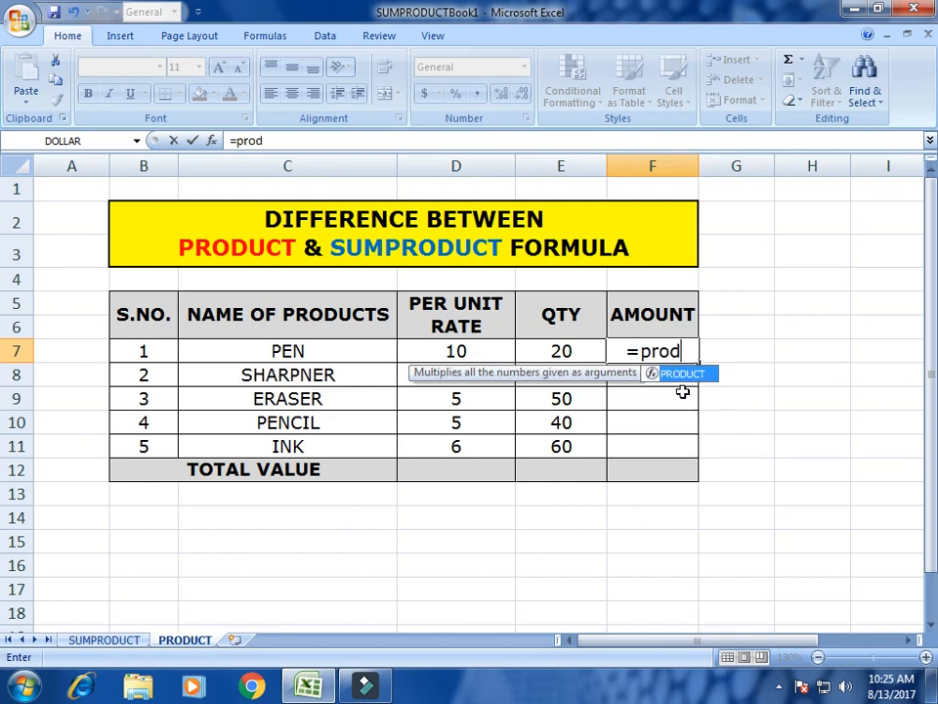
key(Tab)
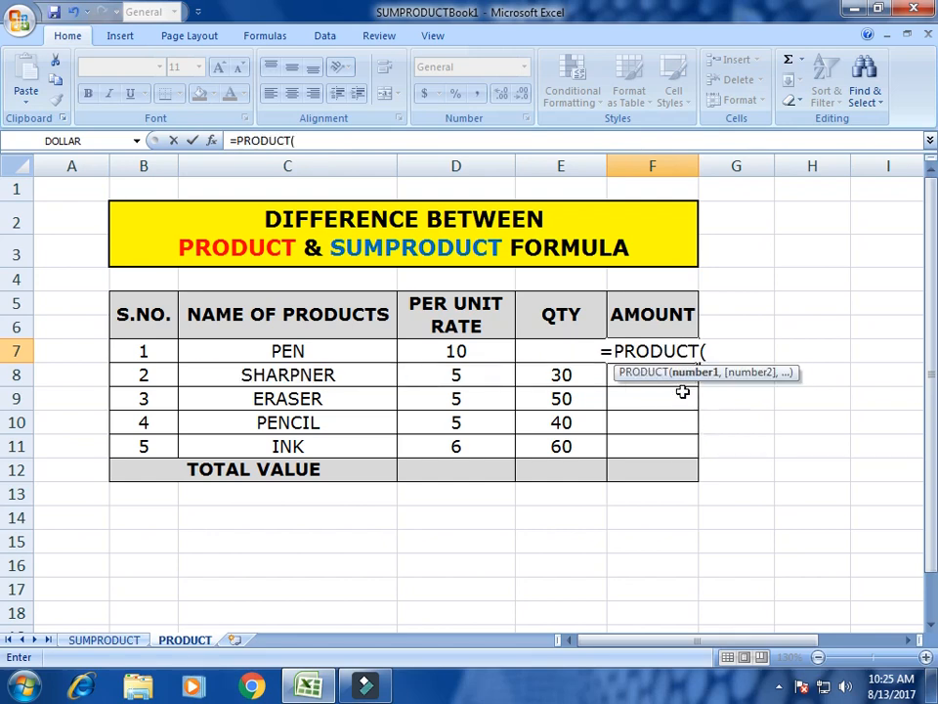
key(Left)
key(Left)
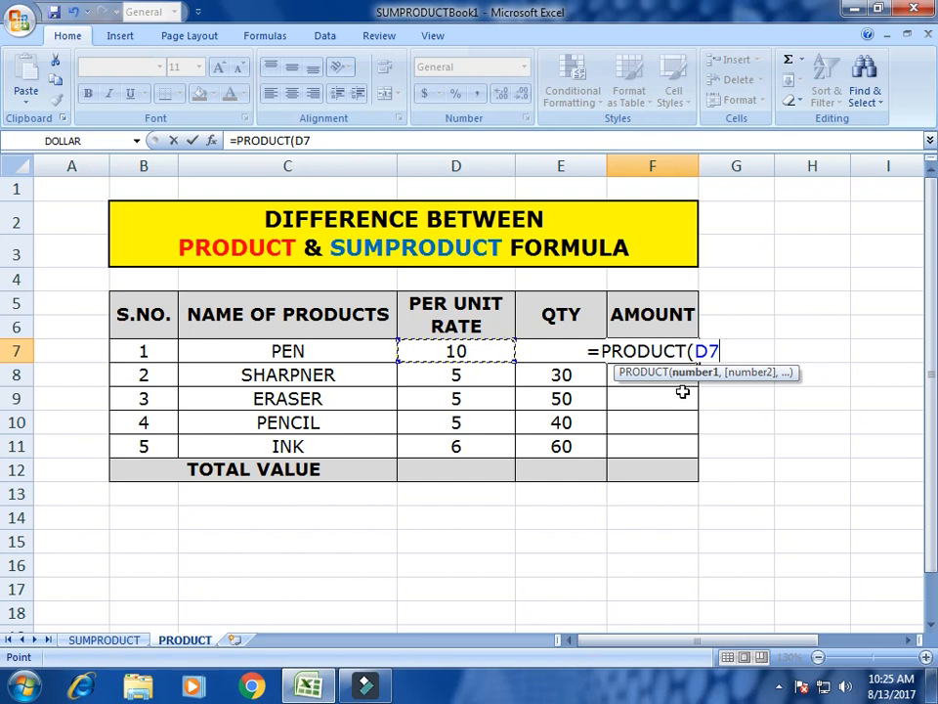
text(,)
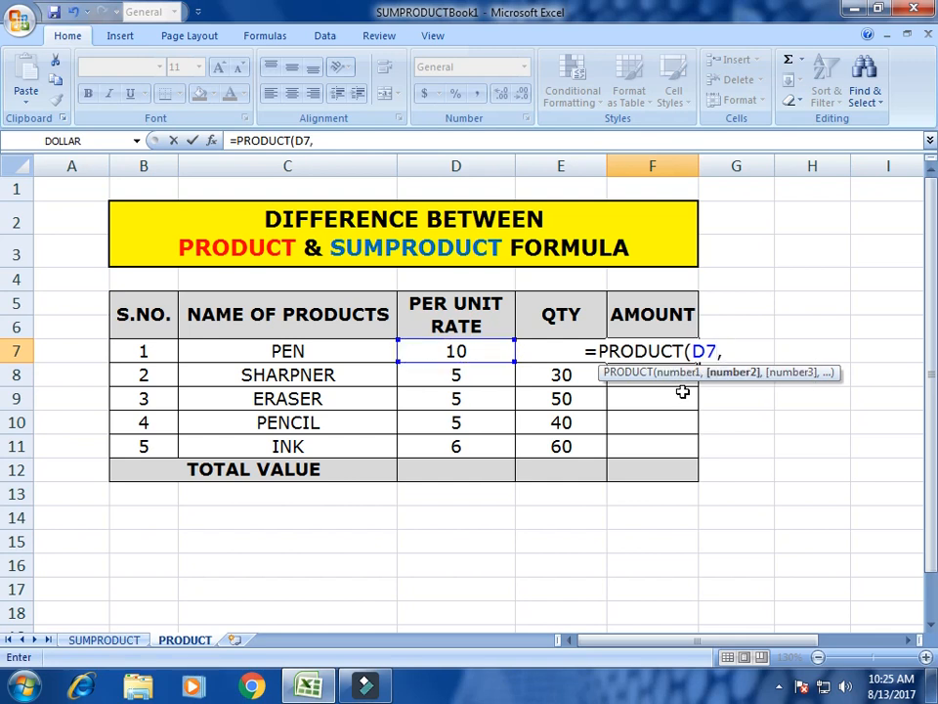
key(Left)
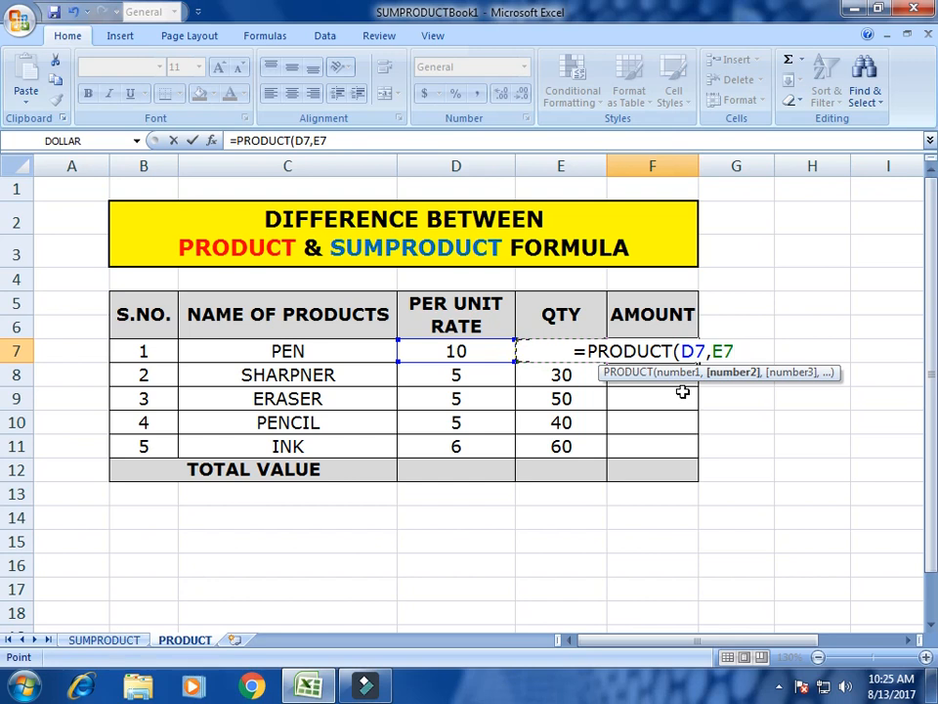
text())
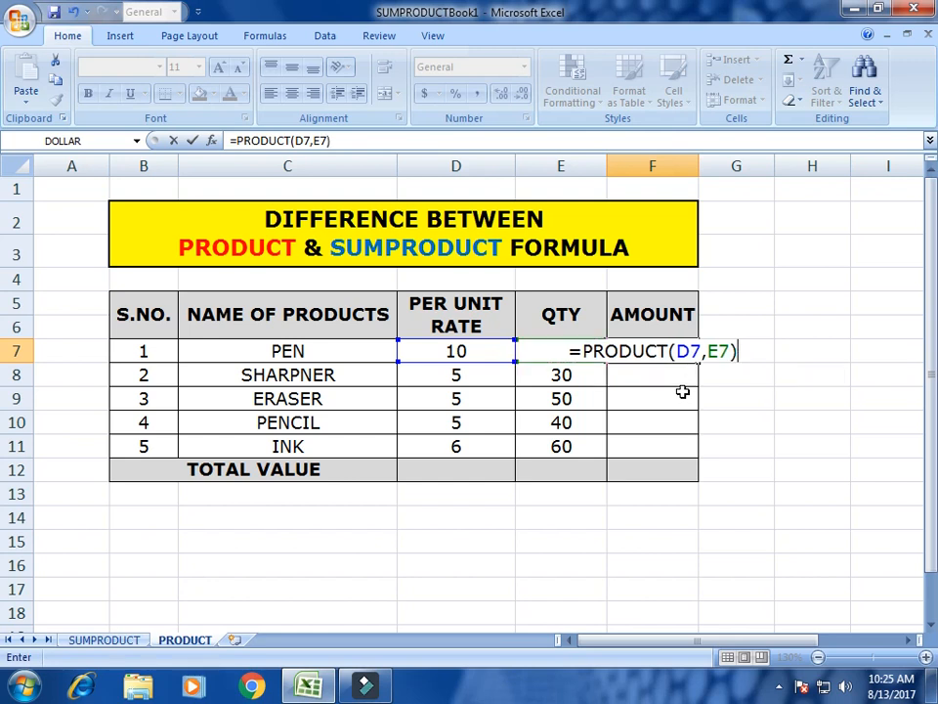
key(Return)
- Review the pen row's product name, unit rate, quantity and amount cells in row 7
key(Up)
key(Left)
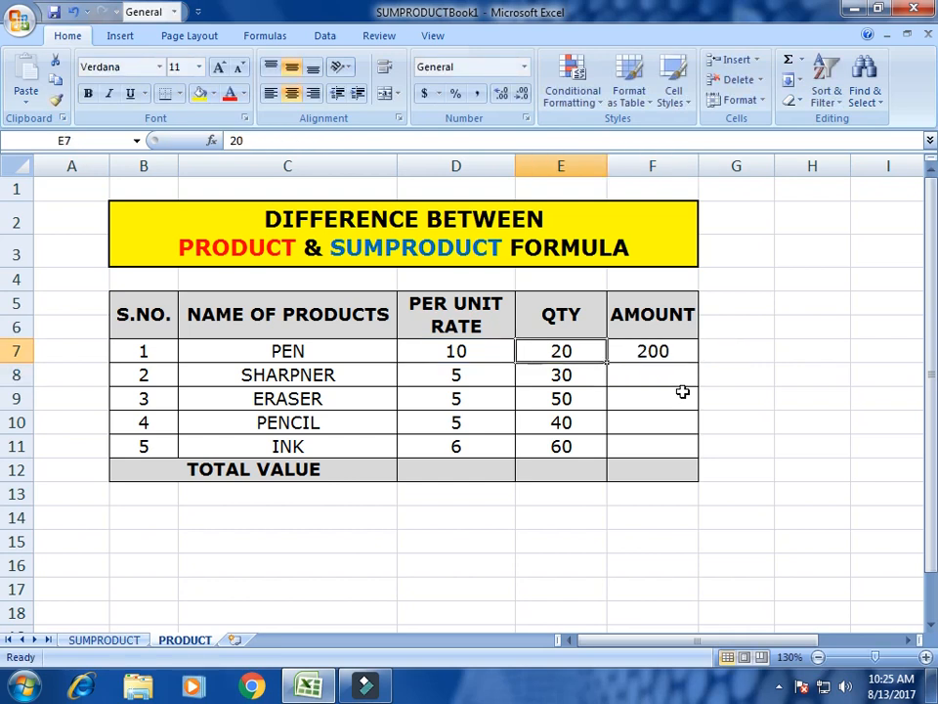
key(Left)
key(Left)
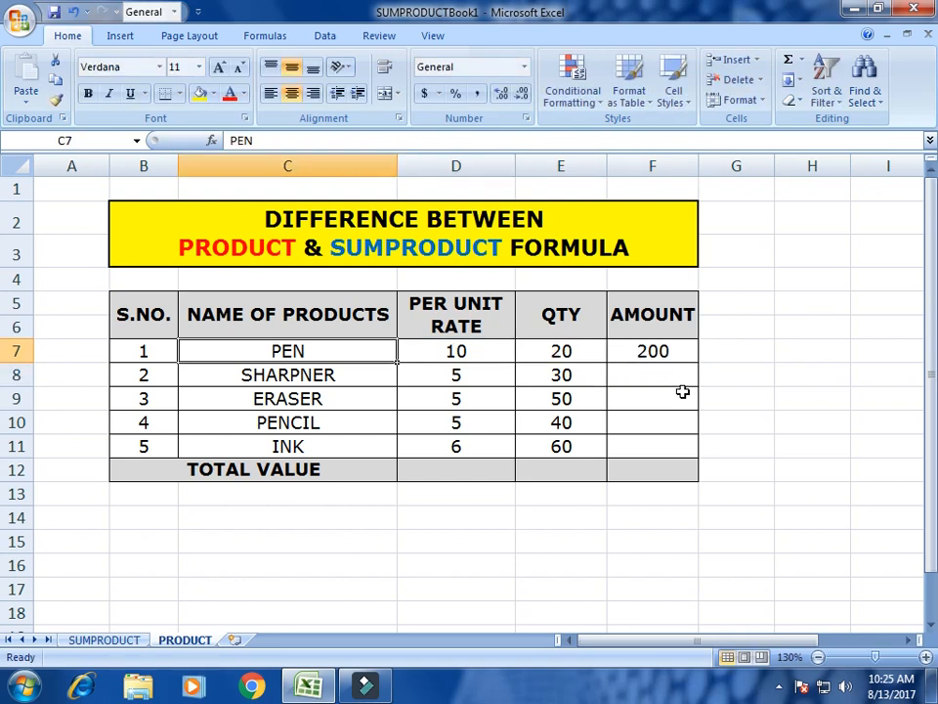
key(Right)
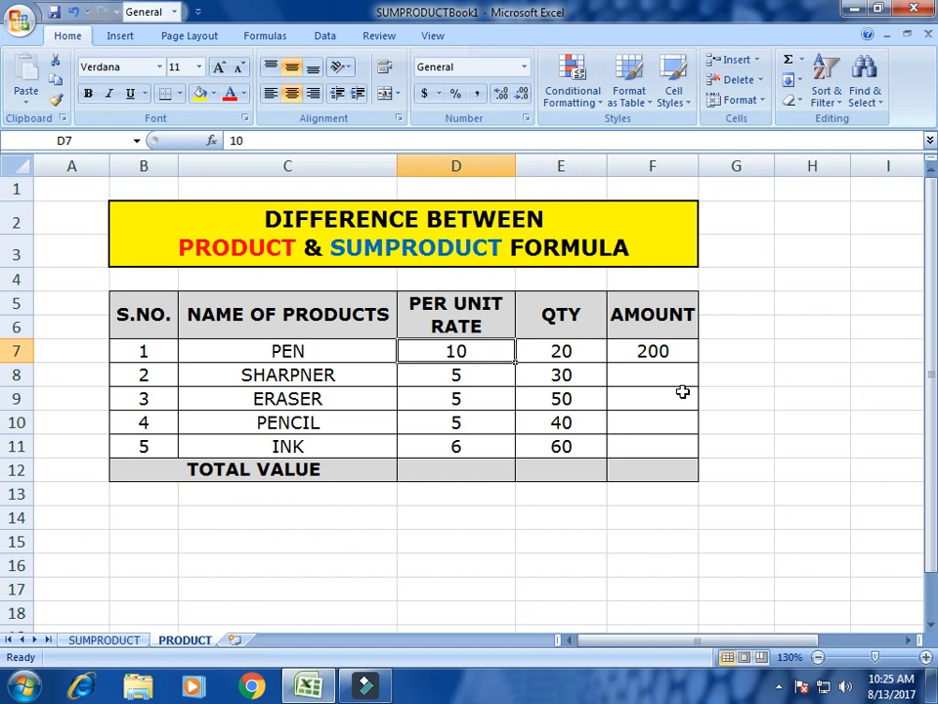
key(Right)
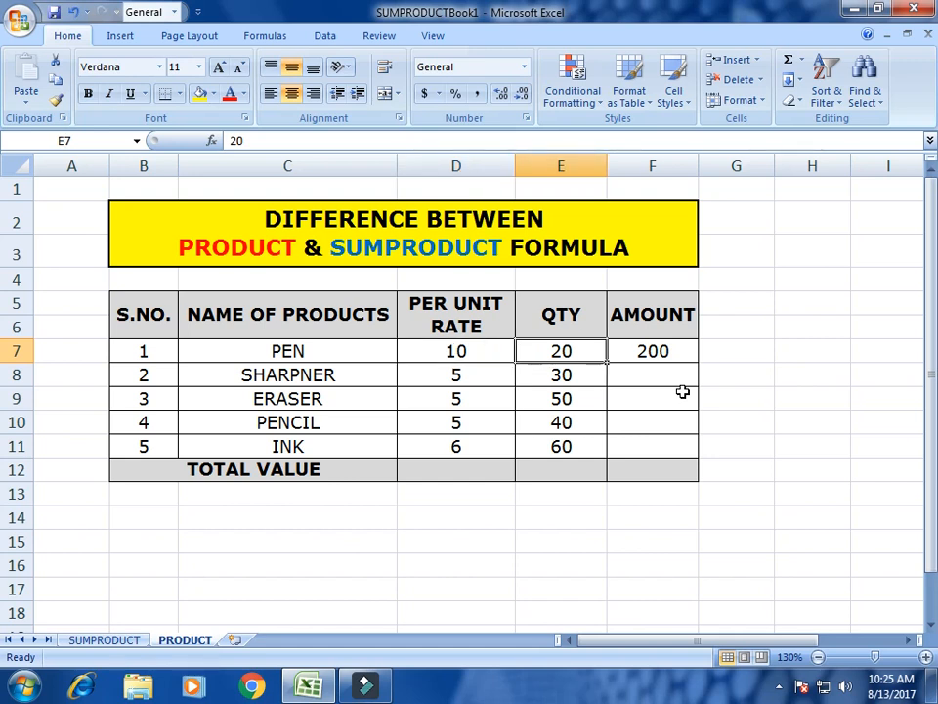
key(Right)
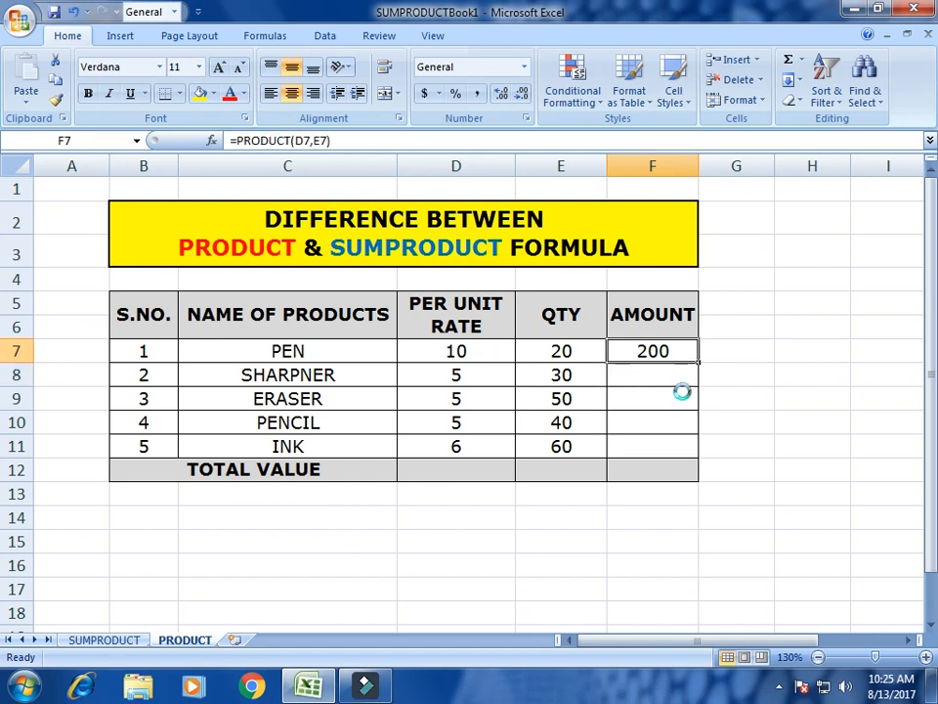
- Copy the PRODUCT formula from F7 into F8:F11 for the remaining products
key(ctrl+c)
key(Down)
key(shift+Down)
key(shift+Down)
key(shift+Down)
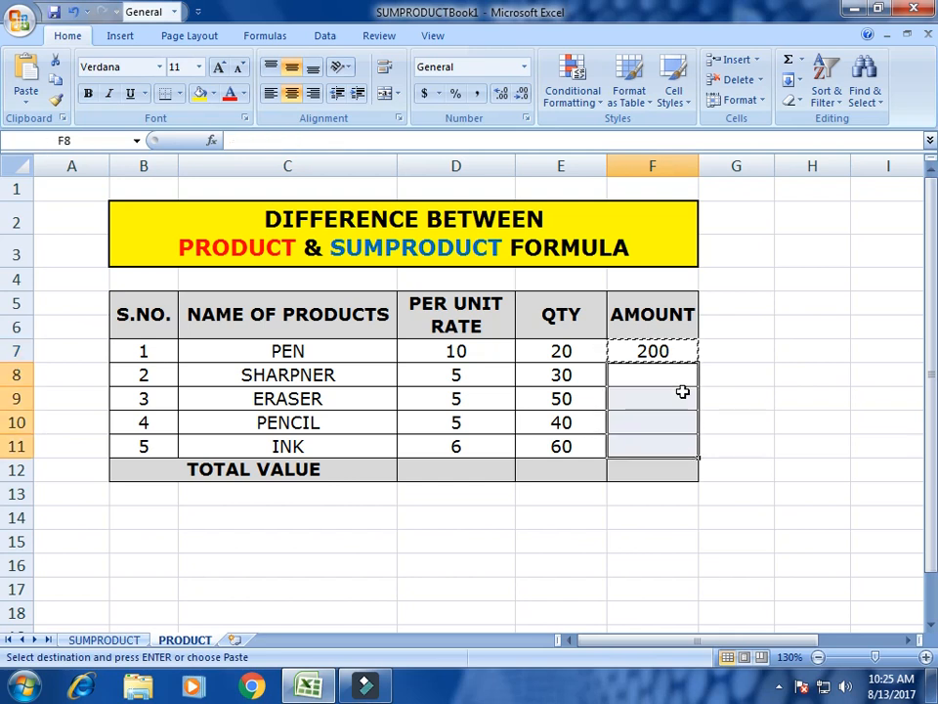
key(ctrl+v)
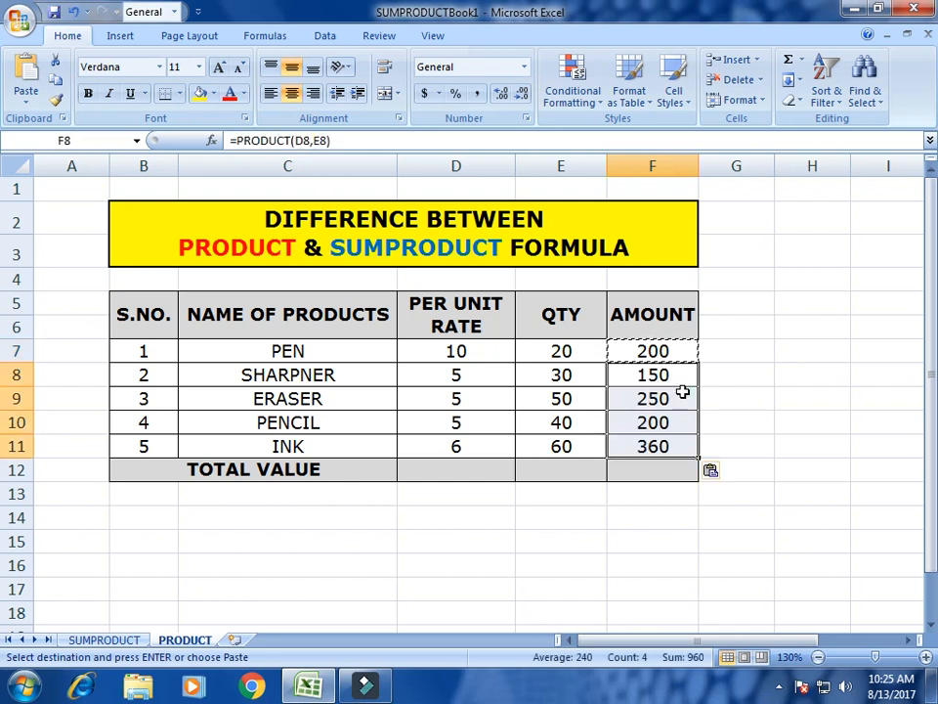
- Total the amounts F7:F11 in the TOTAL VALUE cell F12 with AutoSum
key(Down)
key(Down)
key(Down)
key(Down)
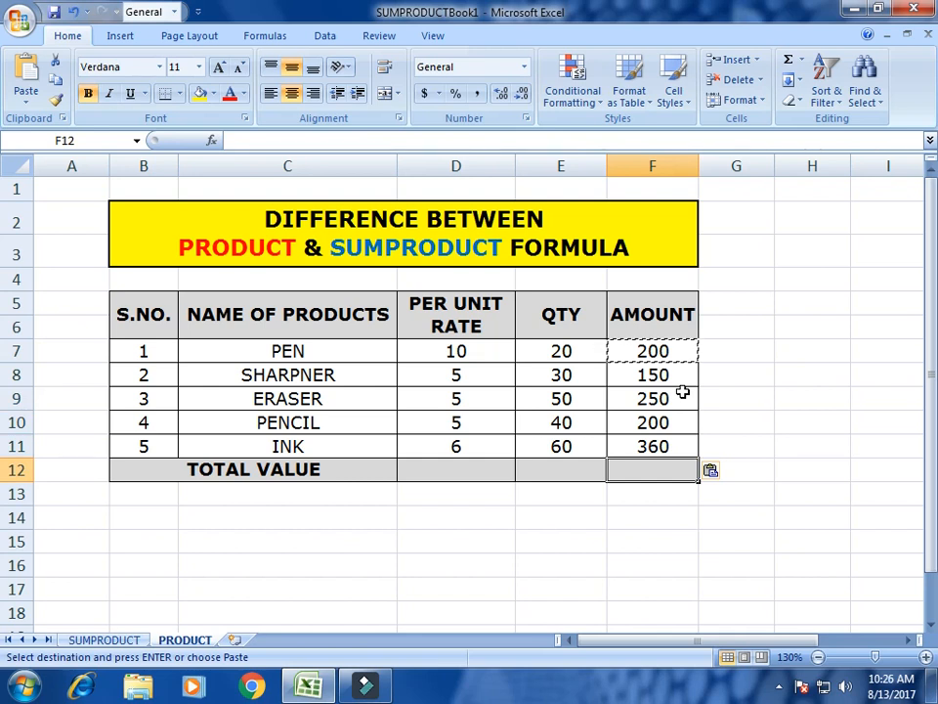
double_click(788, 62)
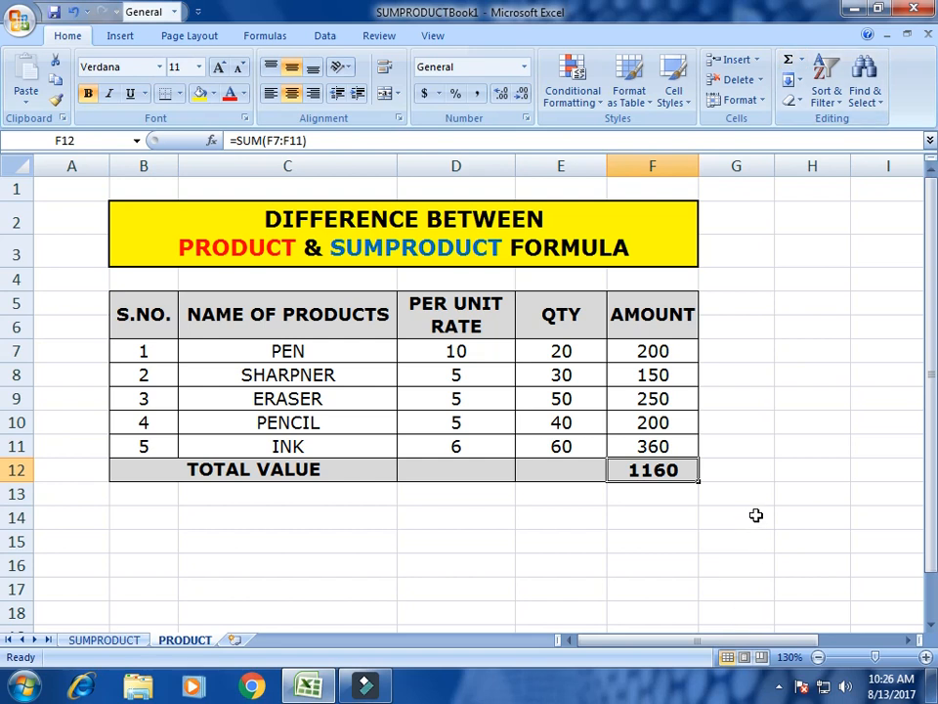
- Clear the total in F12 and re-enter it as an AutoSum of F7:F11
key(Delete)
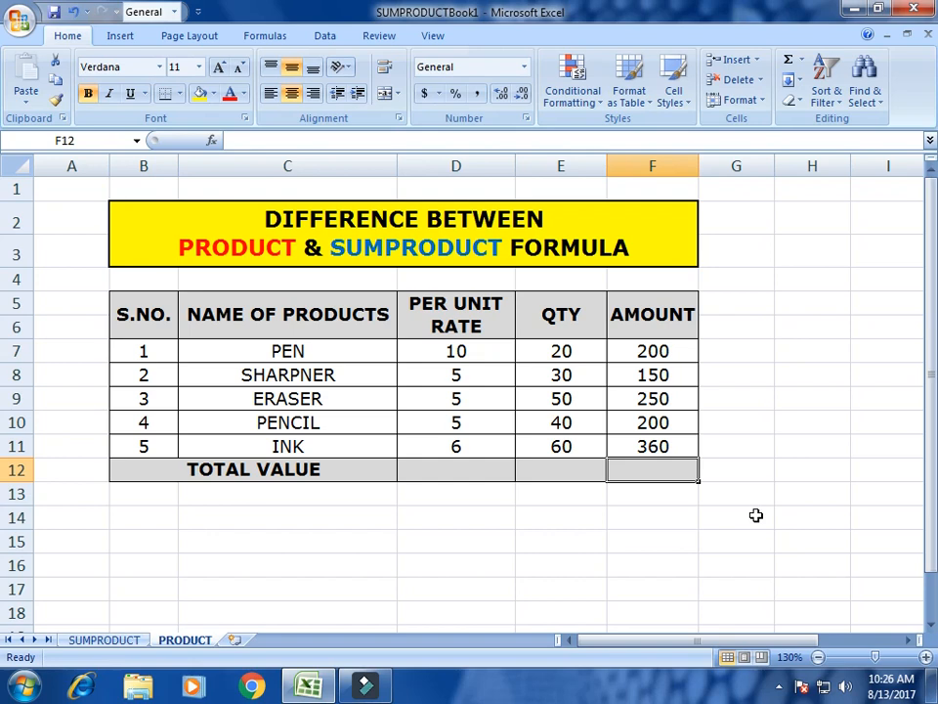
key(alt+equal)
key(Return)
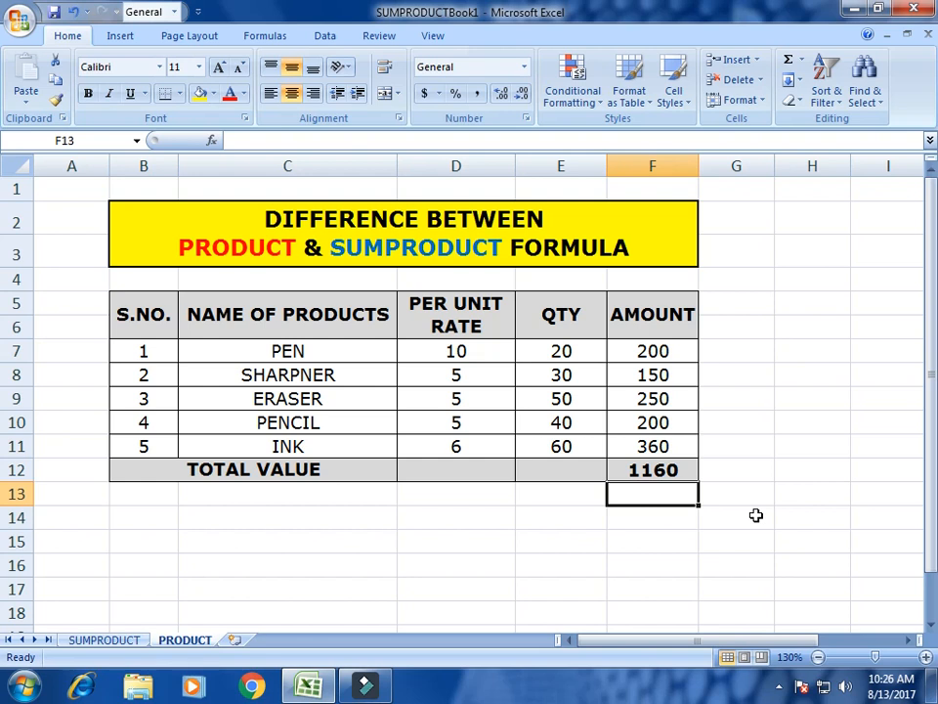
- Delete the PRODUCT formula from the pen's amount cell F7
key(Up)
key(Up)
key(Up)
key(Up)
key(Up)
key(Up)
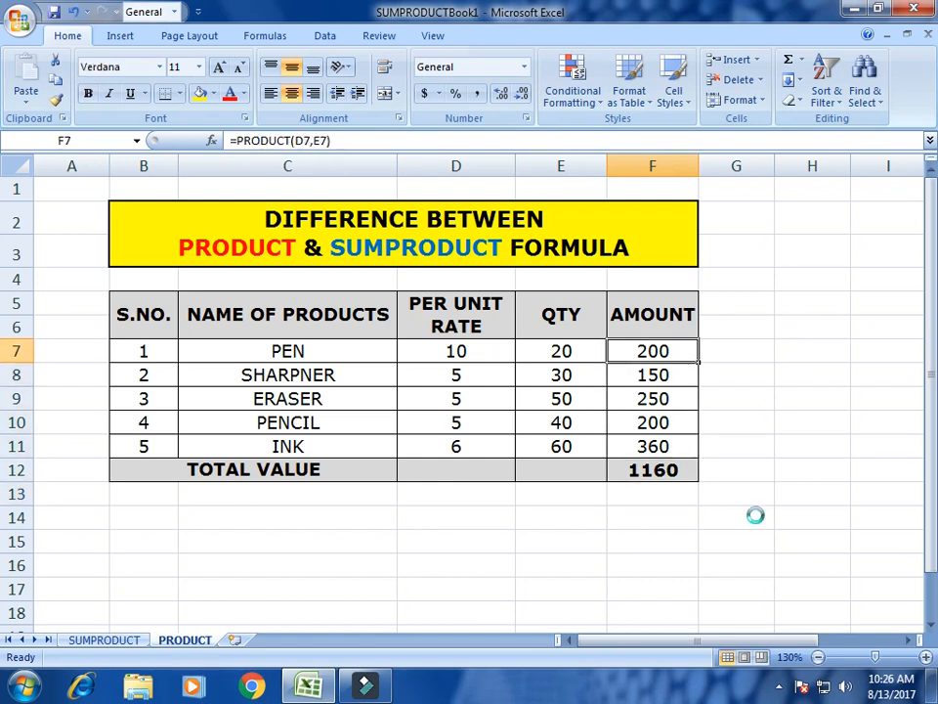
key(Delete)
- Re-enter the formula =PRODUCT(D7,E7) in the pen's amount cell F7
text(=)
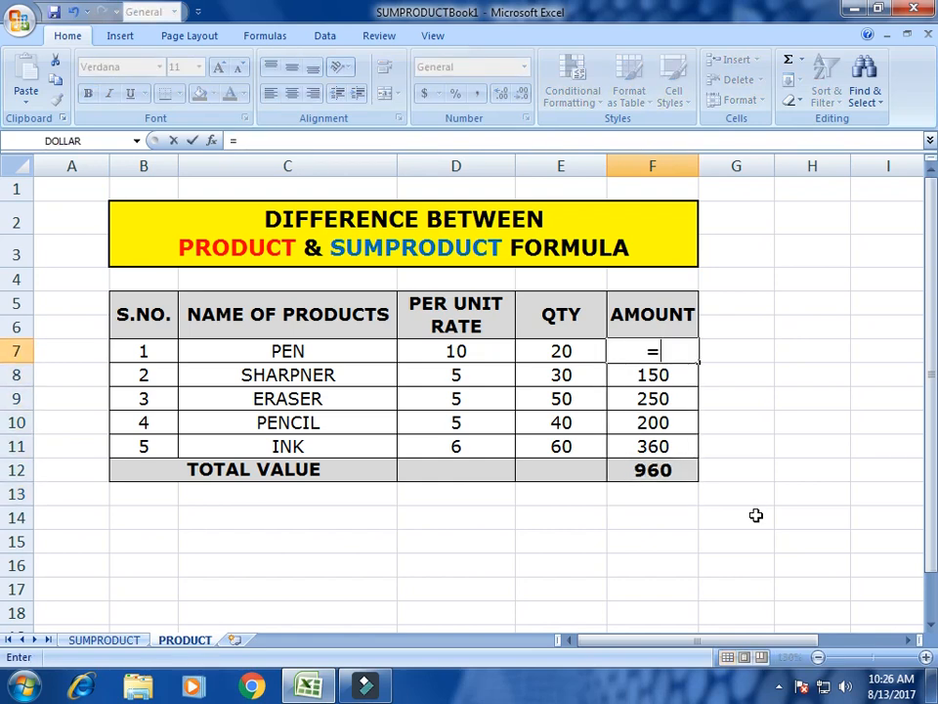
text(profd)
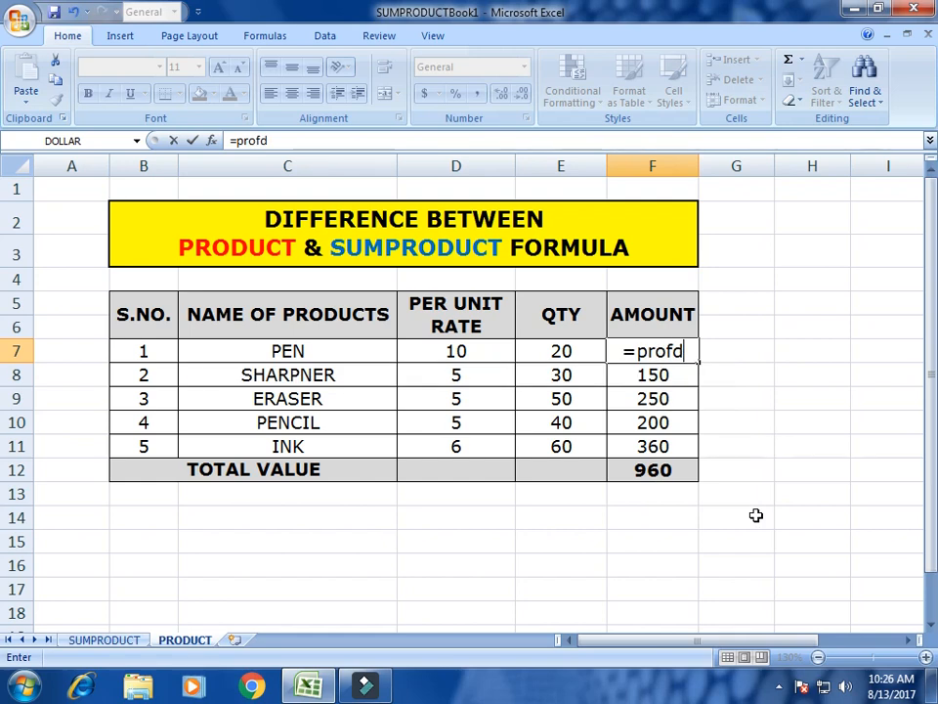
key(BackSpace)
key(BackSpace)
text(duct)
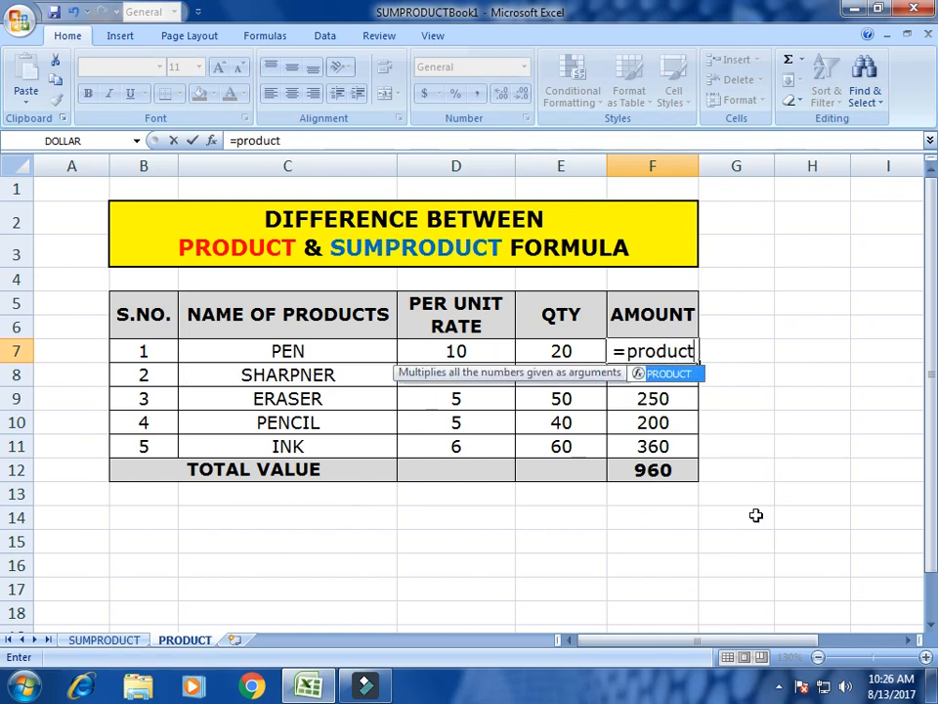
key(Tab)
key(Left)
key(Left)
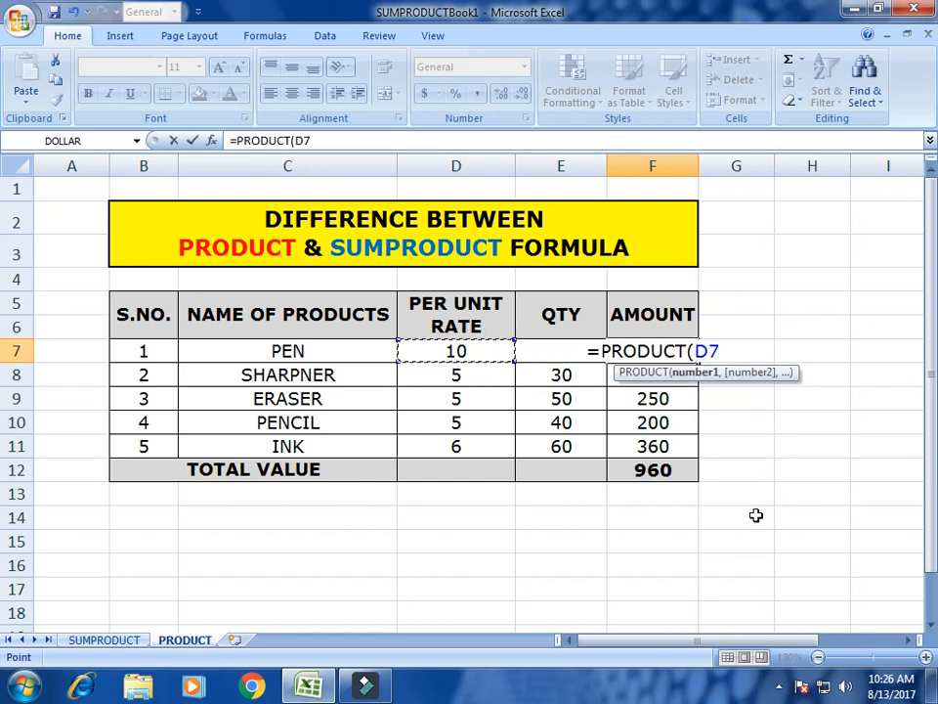
text(,)
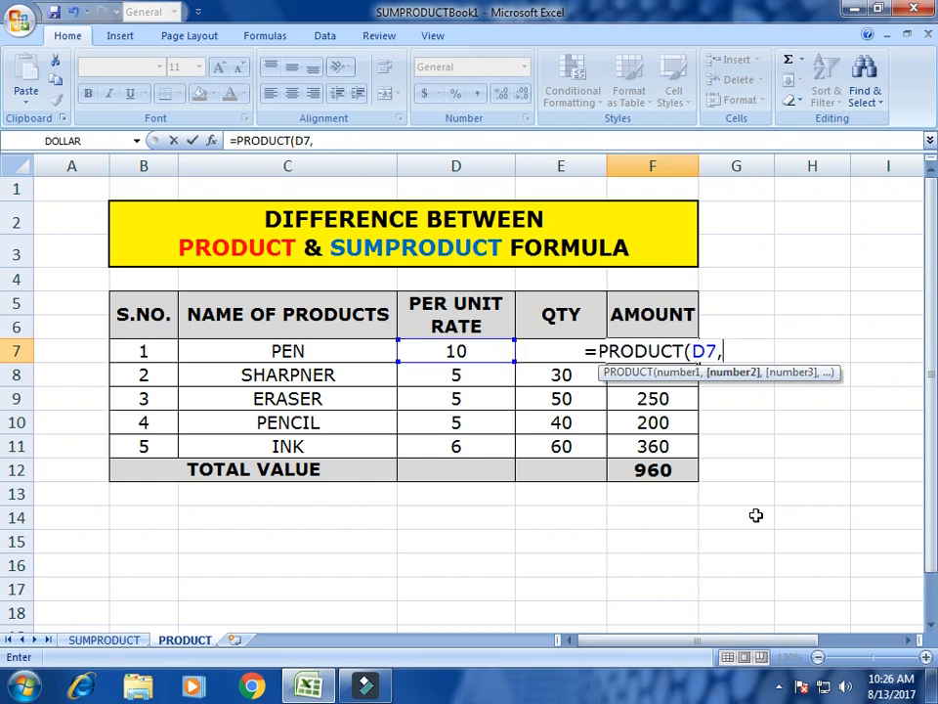
key(Left)
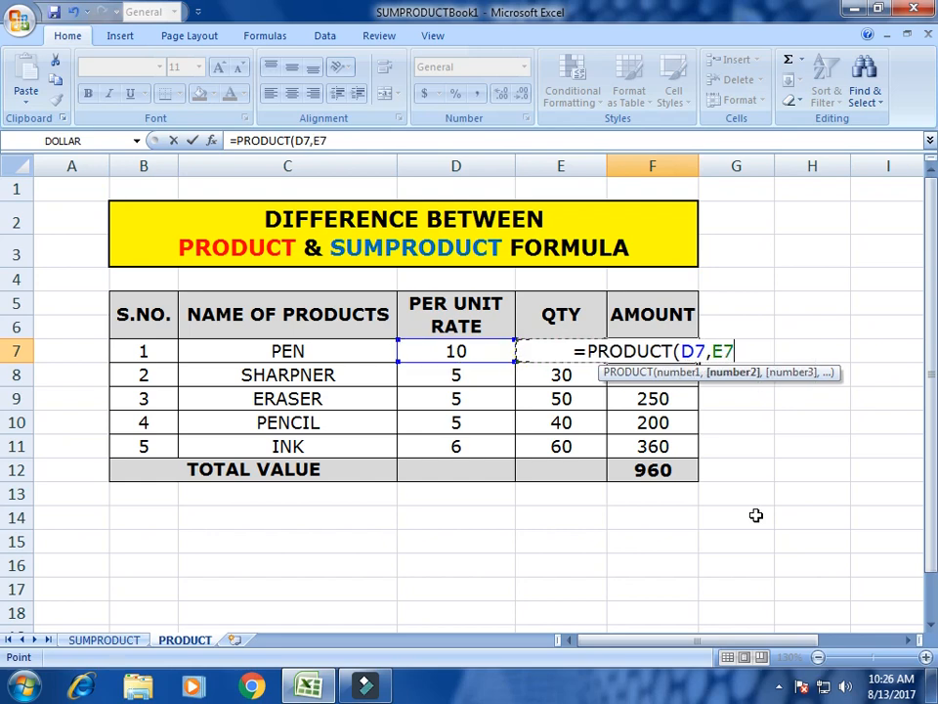
text())
key(Return)
- Examine the amount formulas in column F from F7 down to the total in F12
key(Up)
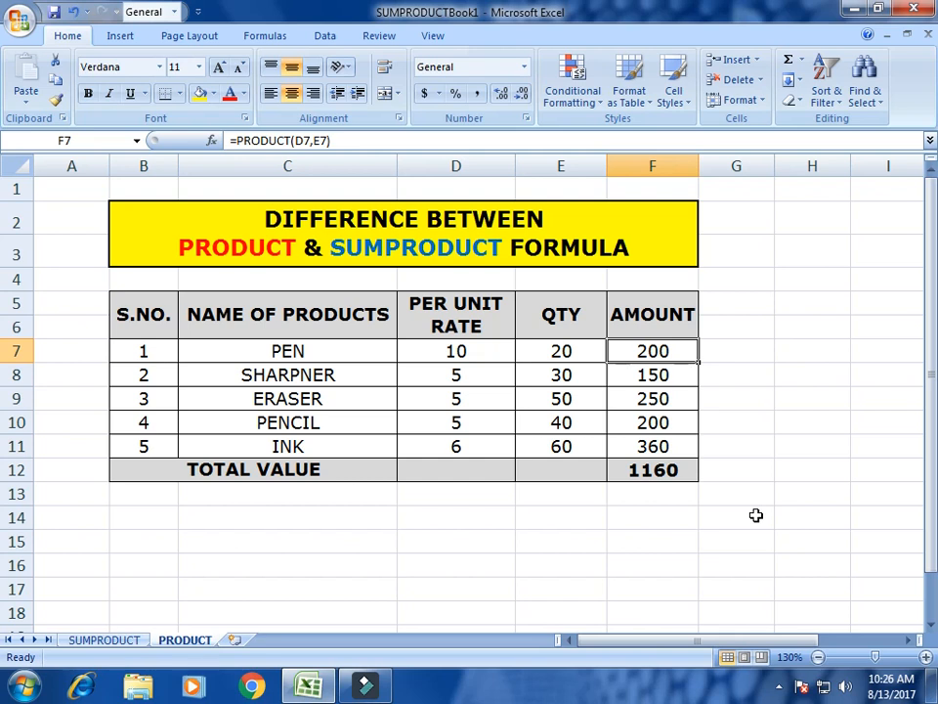
key(Down)
key(Down)
key(Down)
key(Down)
key(Down)
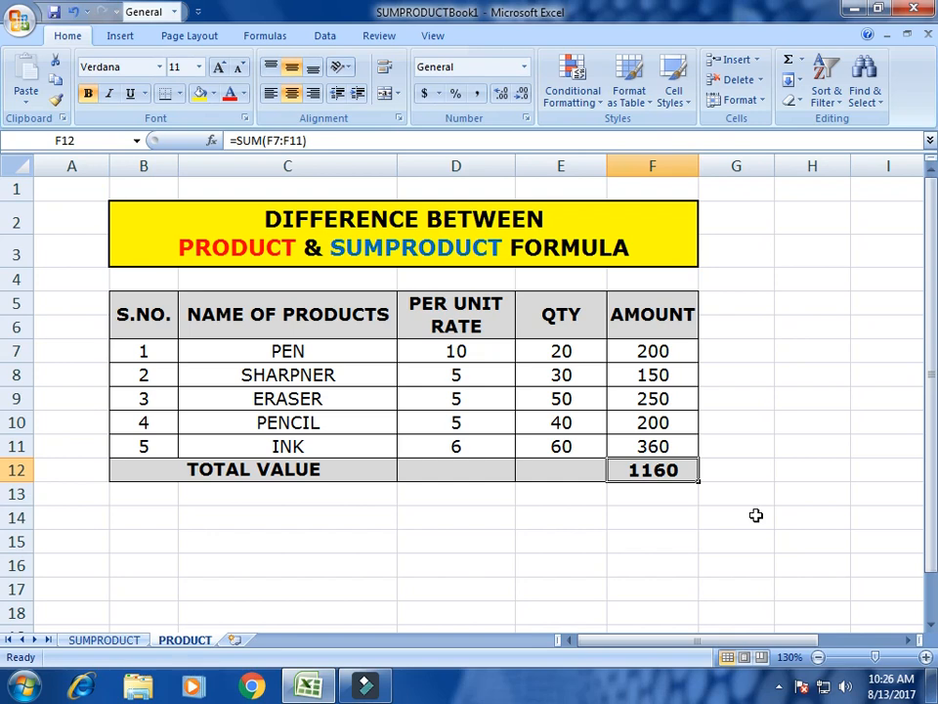
- Hide the AMOUNT column F of the product table
click(653, 164)
right_click(656, 164)
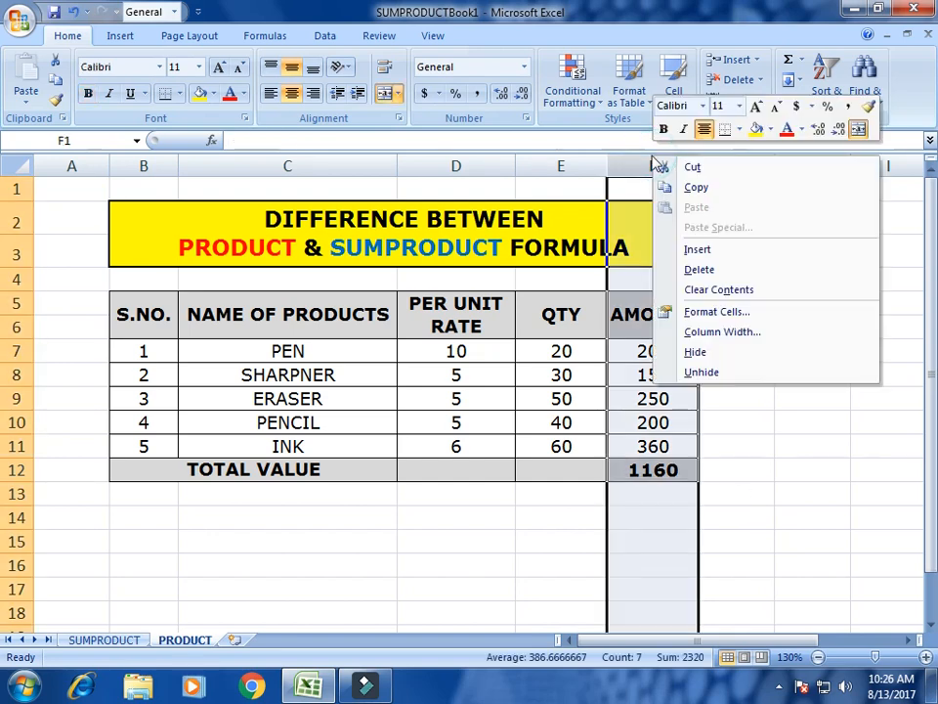
click(714, 352)
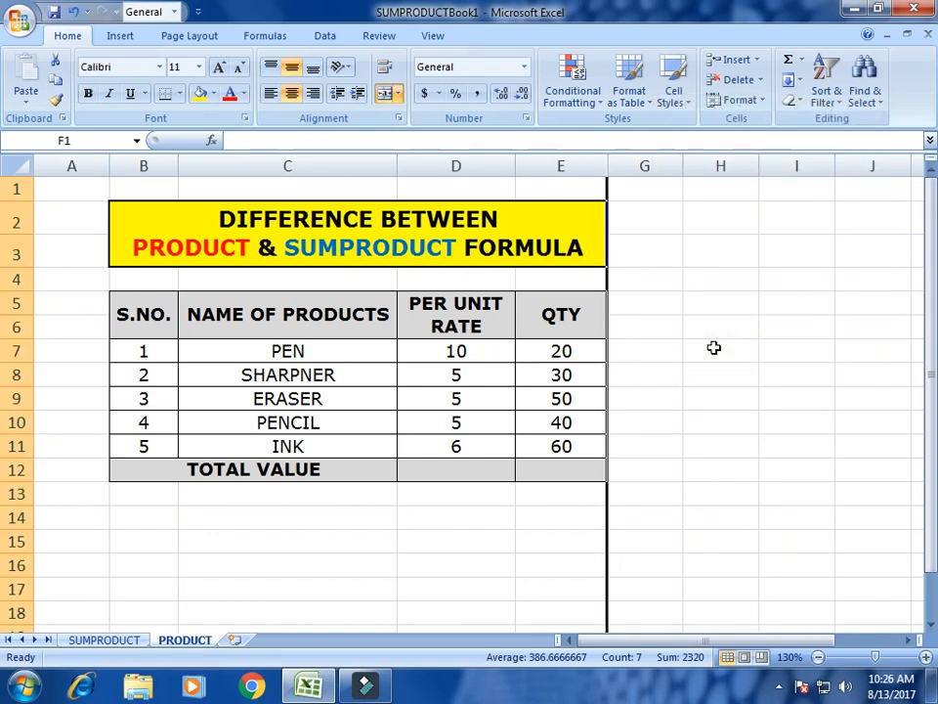
click(703, 284)
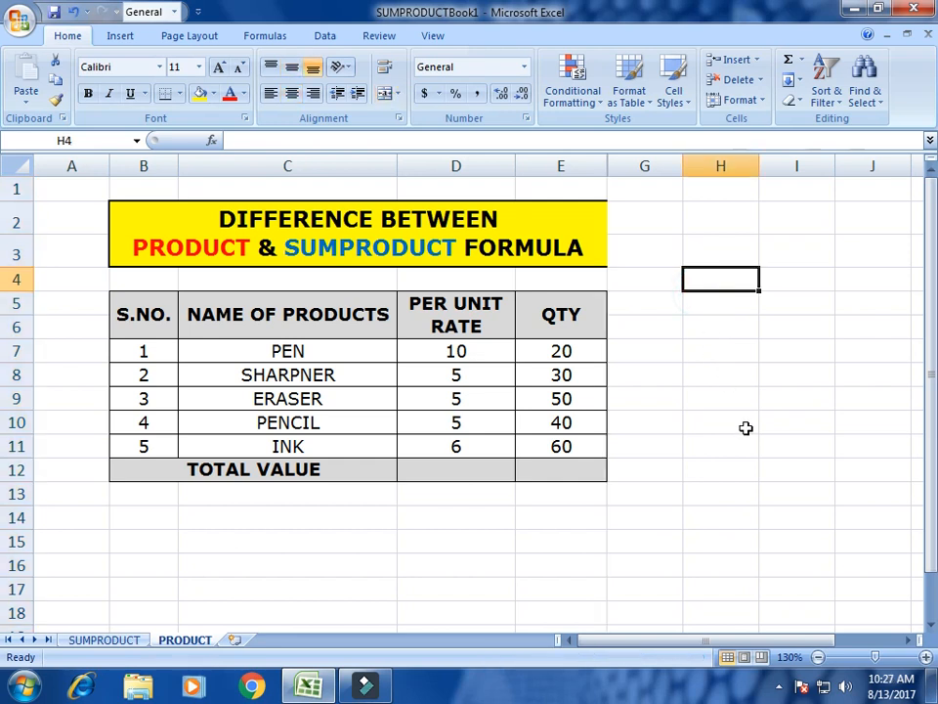
- Begin a SUMPRODUCT formula in the total cell E12 with the per unit rates D7:D11 as the first array
click(570, 471)
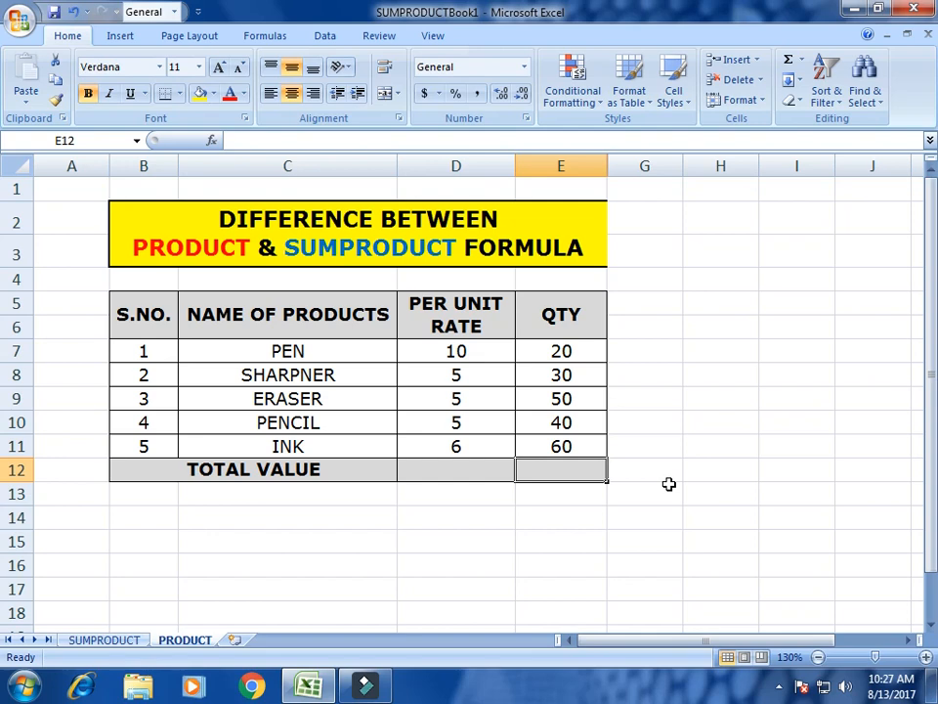
text(=sum)
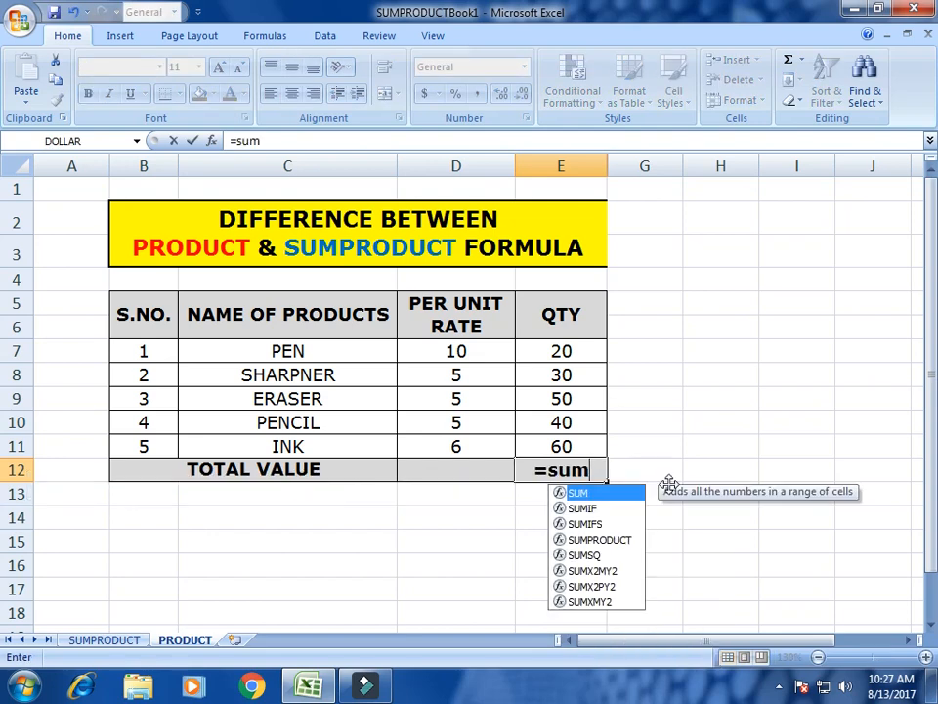
text(pro)
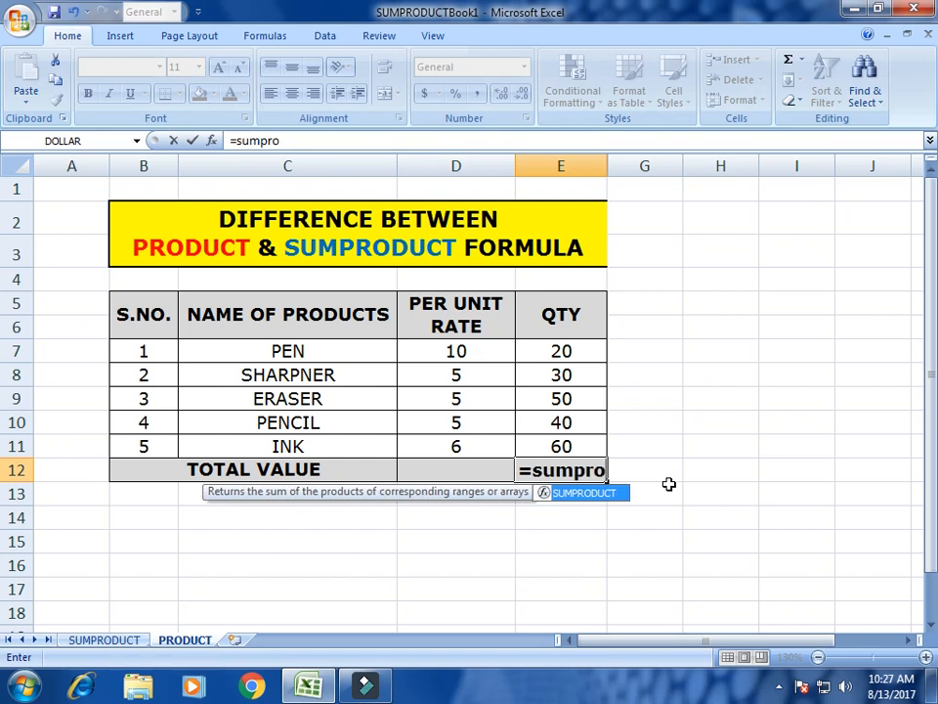
text(du)
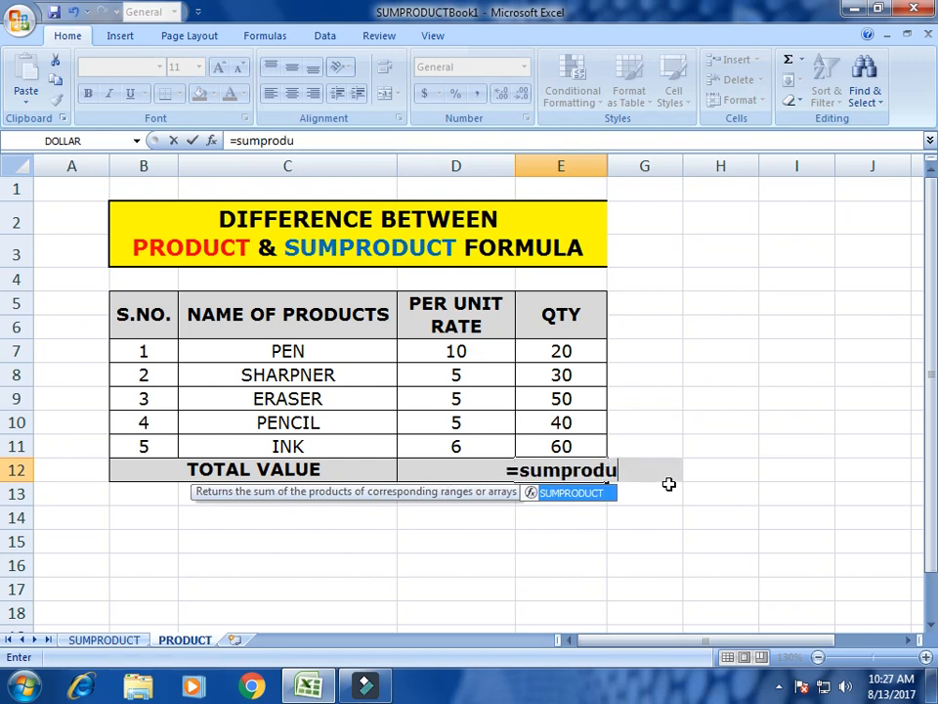
text(ct)
key(Tab)
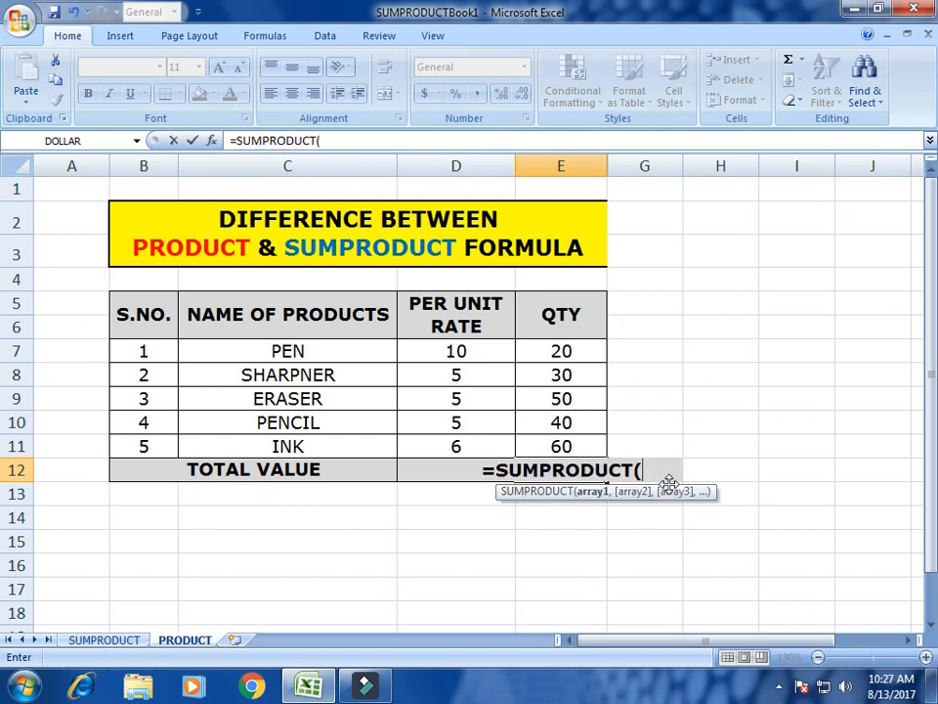
key(Up)
key(Up)
key(Up)
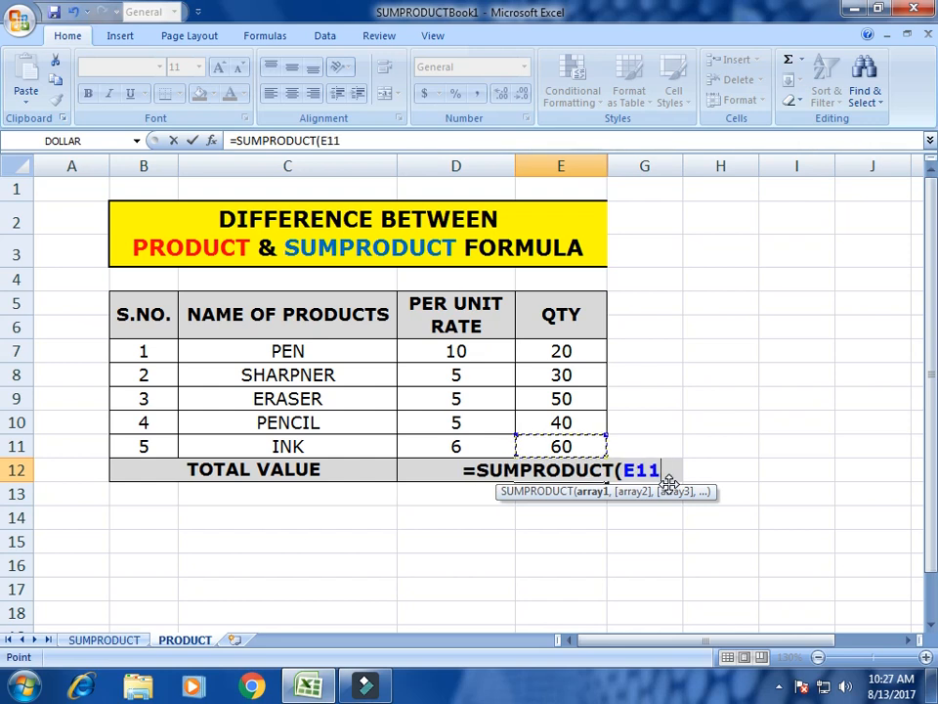
key(Up)
key(Up)
key(Left)
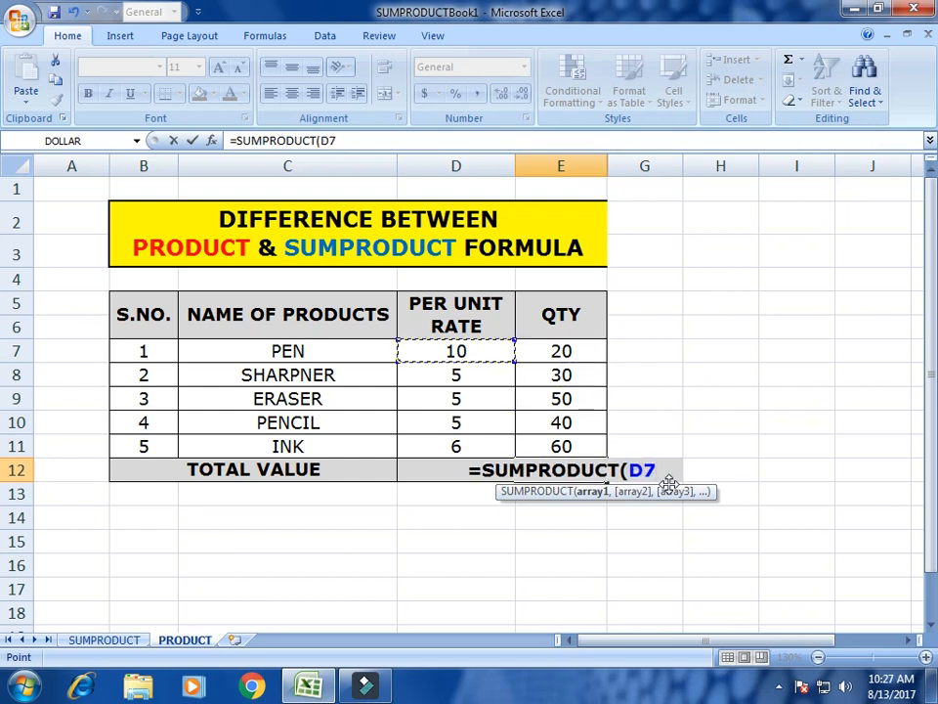
key(shift+Down)
key(shift+Down)
key(shift+Down)
key(shift+Down)
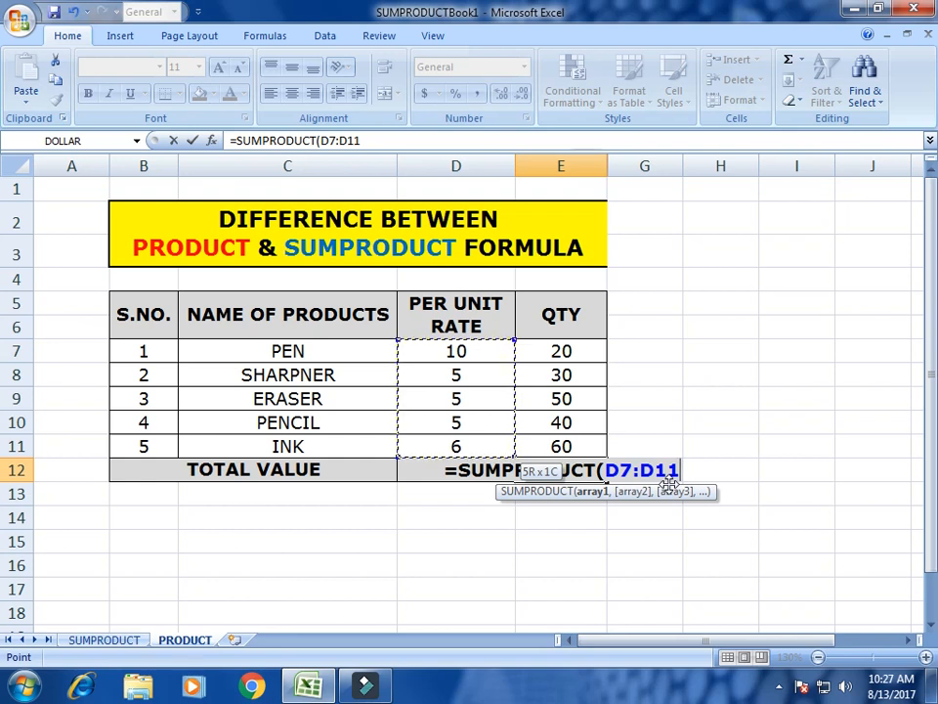
- Add the quantities E7:E11 as the second array and complete the formula =SUMPRODUCT(D7:D11,E7:E11) in E12
text(,)
key(Up)
key(Up)
key(Up)
key(Up)
key(Up)
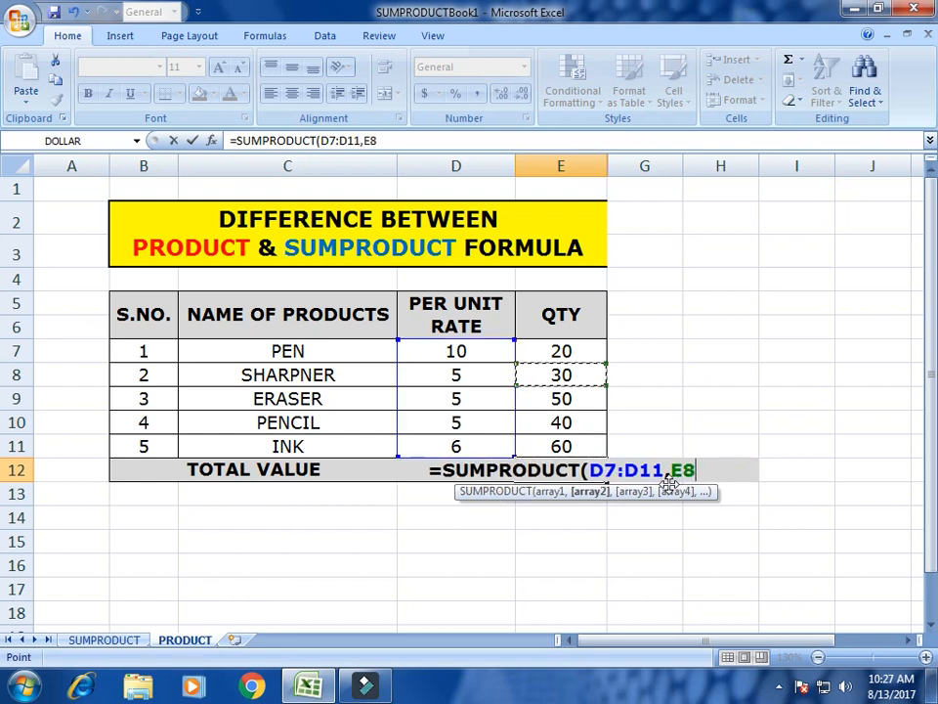
key(shift+Down)
key(shift+Down)
key(shift+Down)
key(shift+Down)
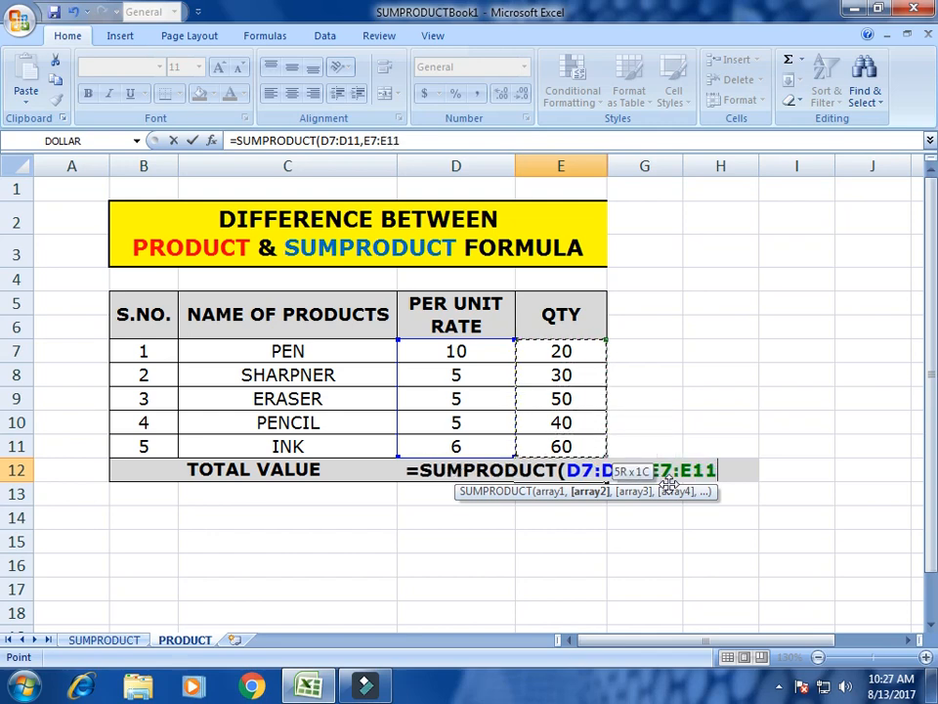
text())
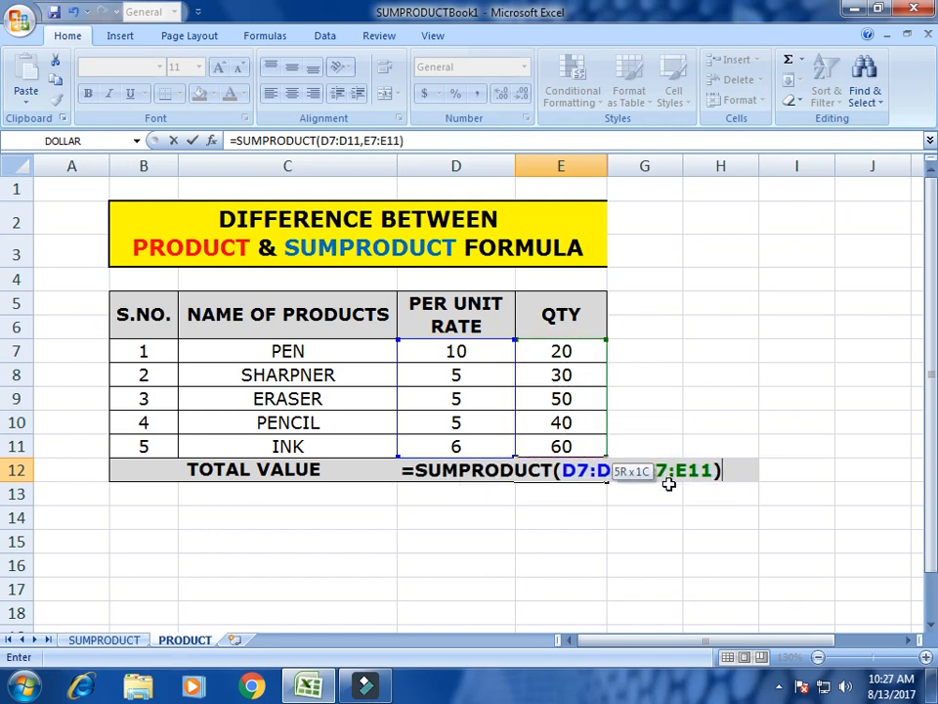
key(Return)
key(Up)
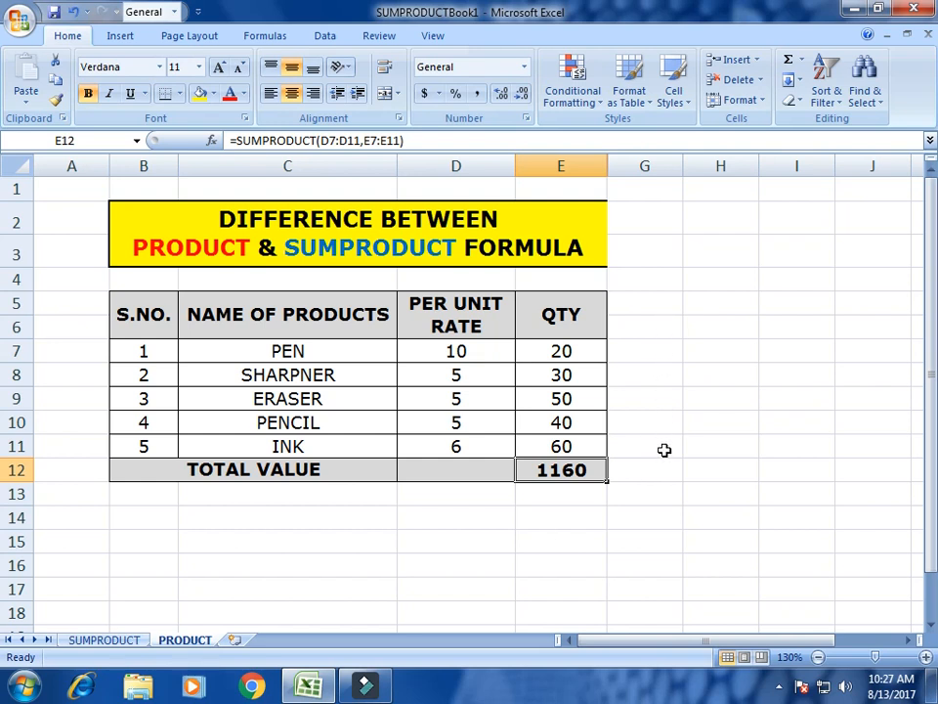
- Examine the ranges used by the SUMPRODUCT formula in E12, dismissing the Windows color scheme message
double_click(599, 470)
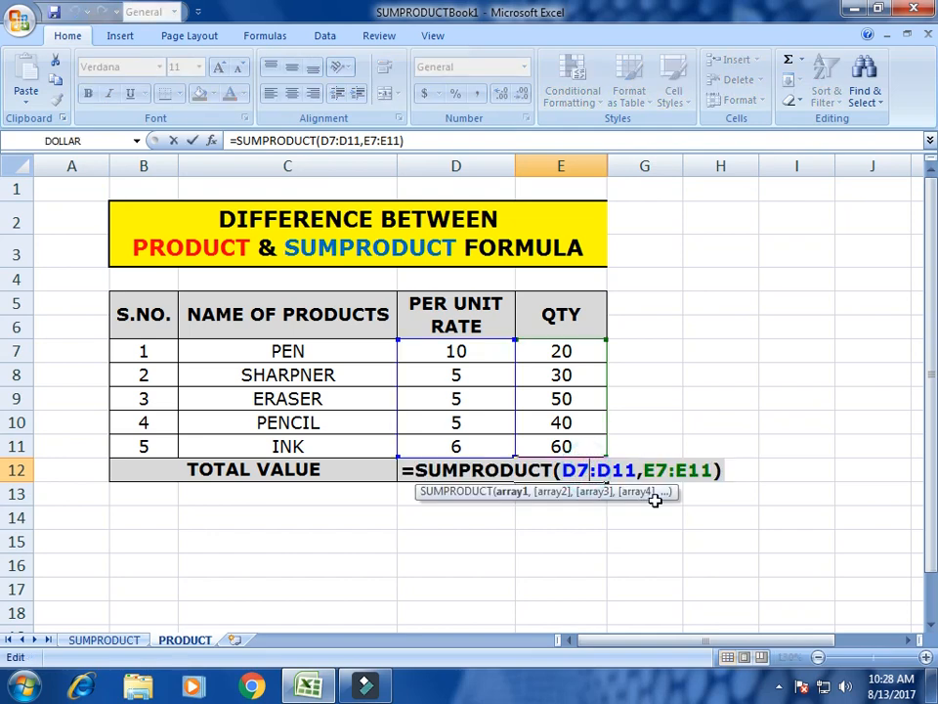
key(Return)
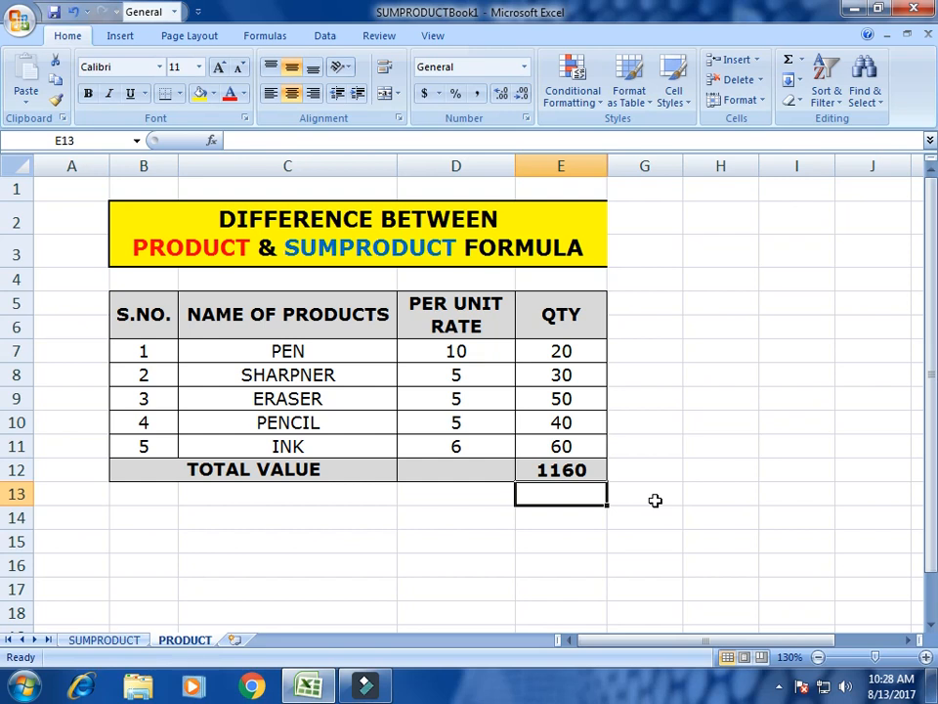
key(Up)
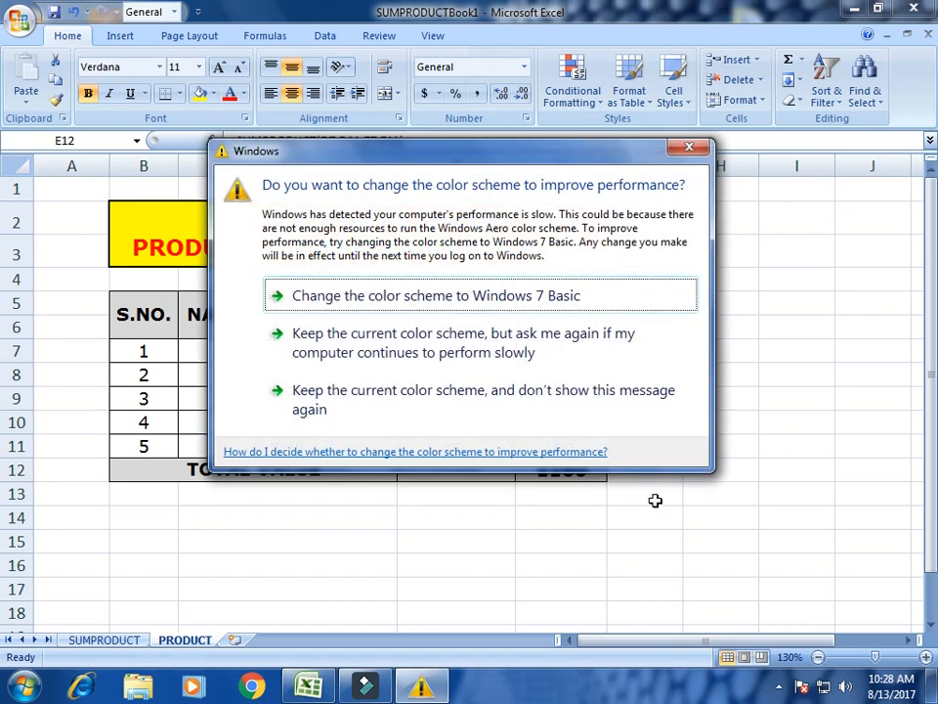
click(688, 147)
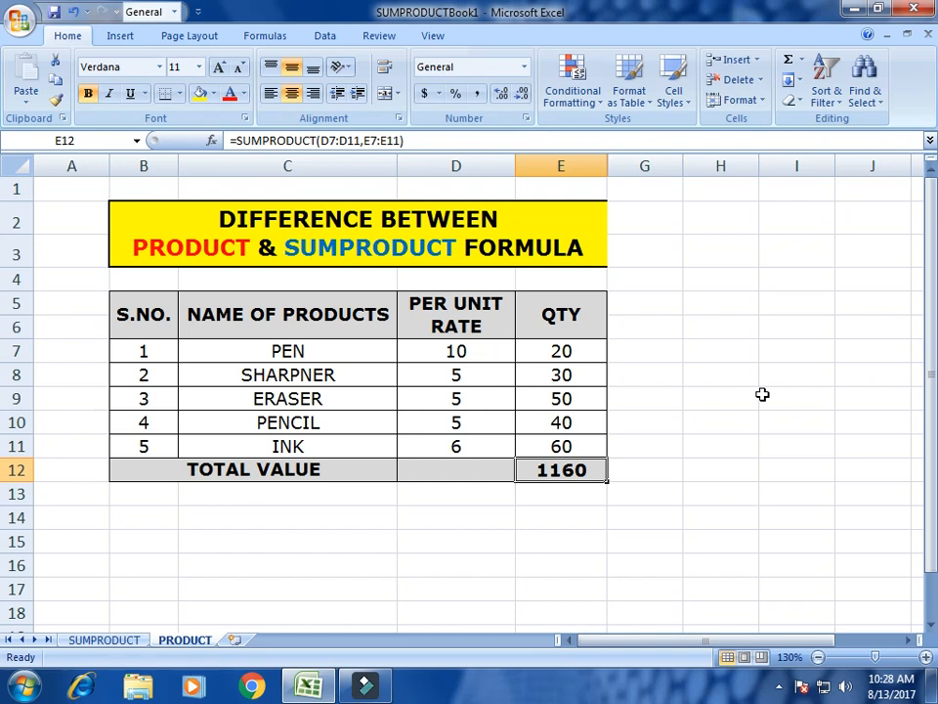
key(F2)
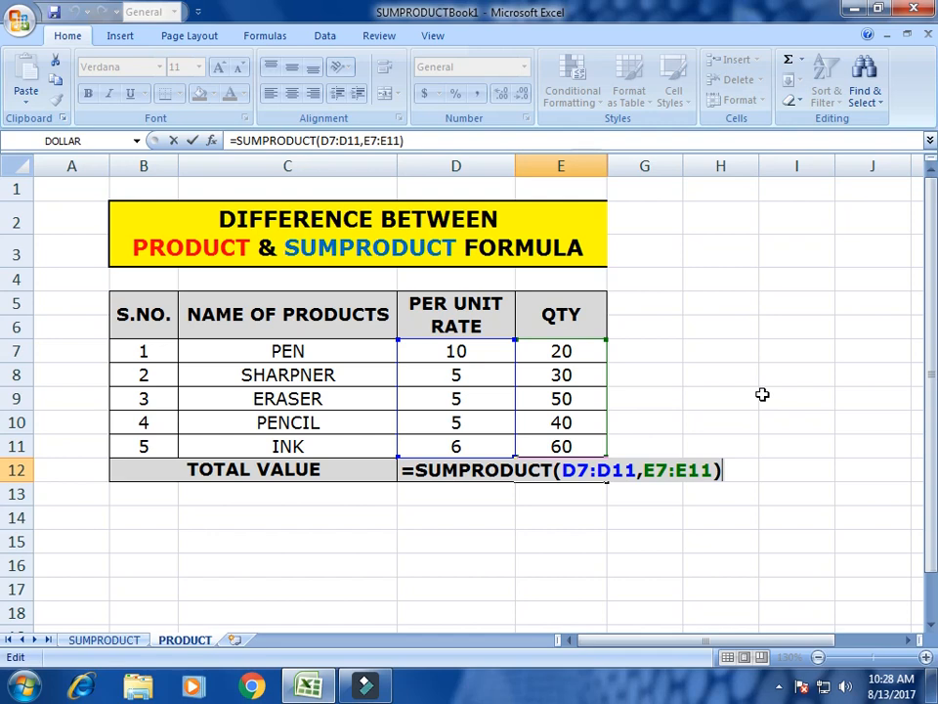
key(Return)
- Clear the total in E12 and start its SUMPRODUCT formula again with D7:D11 as the first array
key(Up)
key(Delete)
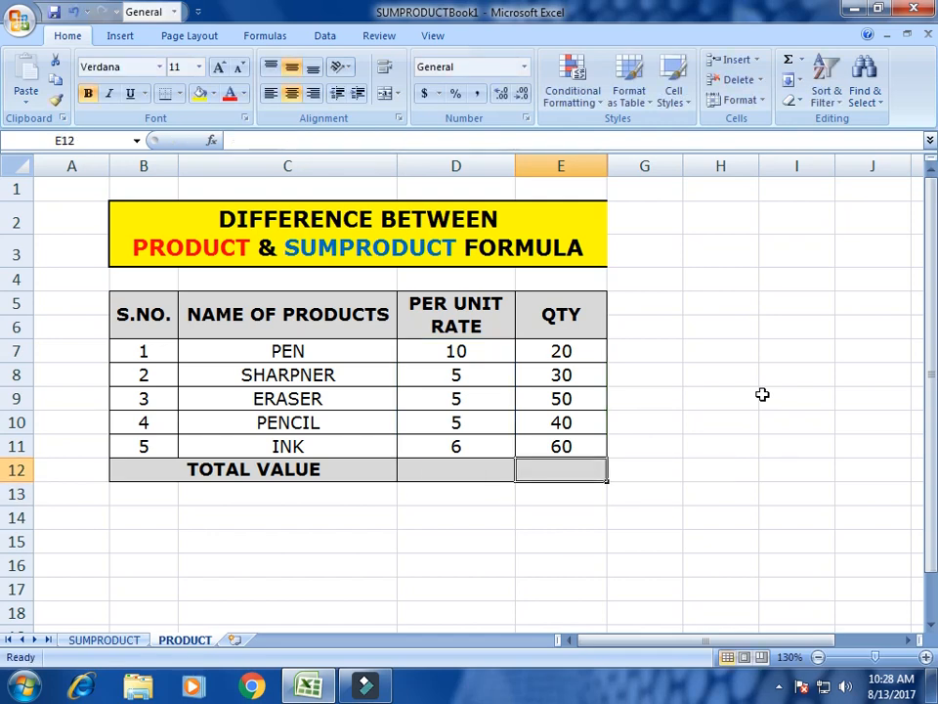
text(=sumpr)
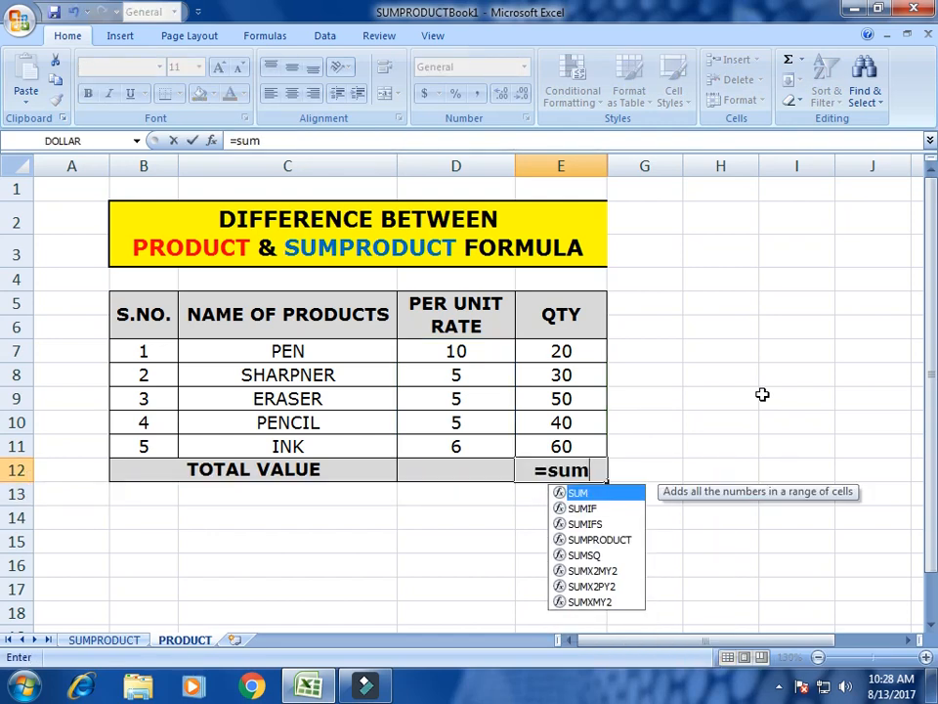
key(Tab)
key(Up)
key(Up)
key(Up)
key(Up)
key(Up)
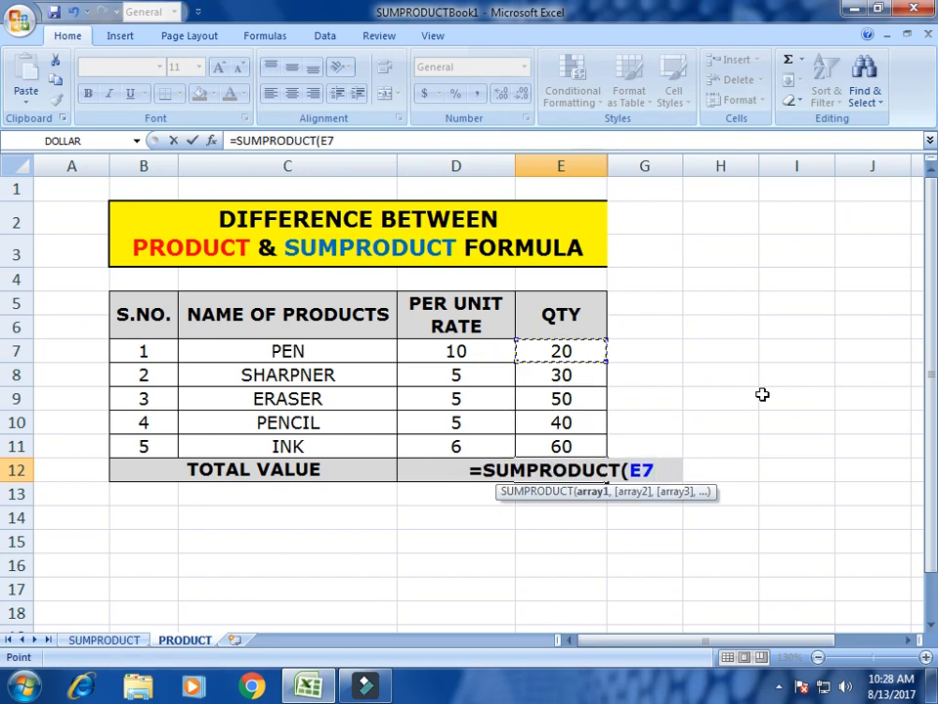
key(Left)
key(shift+Down)
key(shift+Down)
key(shift+Down)
key(shift+Down)
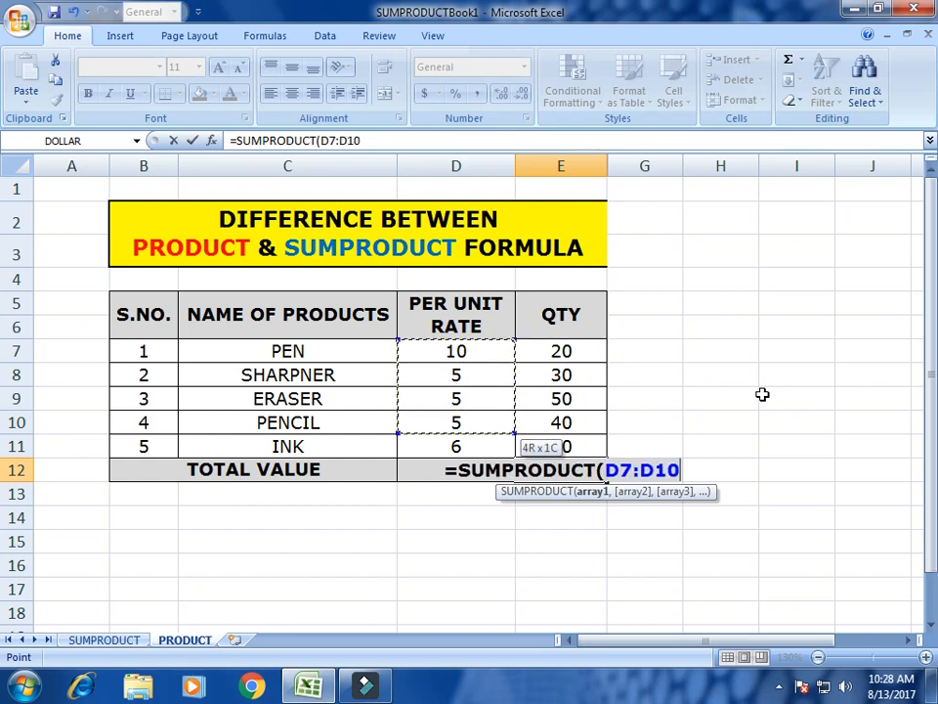
- Finish the re-entered formula in E12 as =SUMPRODUCT(D7:D11,E7:E11) by adding the quantity range as the second array
text(,)
key(Up)
key(Up)
key(Up)
key(Up)
key(Up)
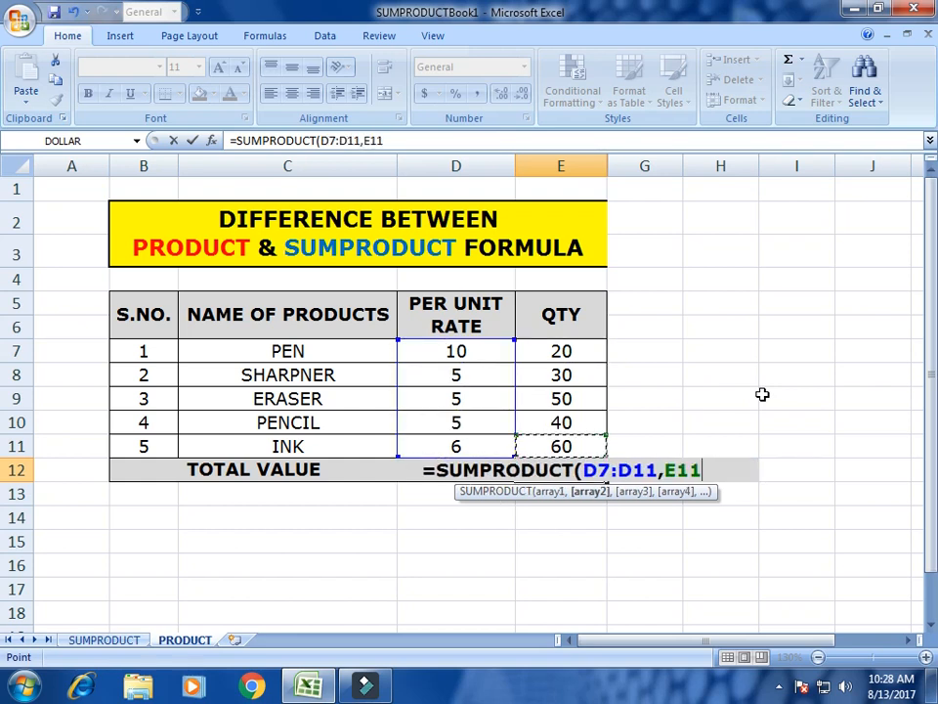
key(shift+Down)
key(shift+Down)
key(shift+Down)
key(shift+Down)
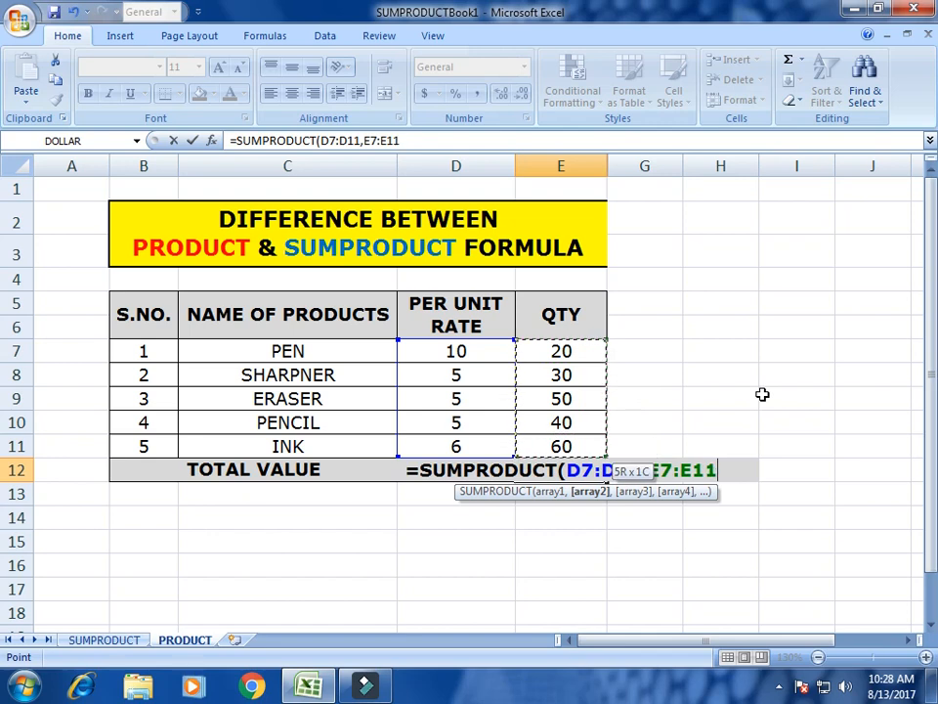
text())
key(Return)
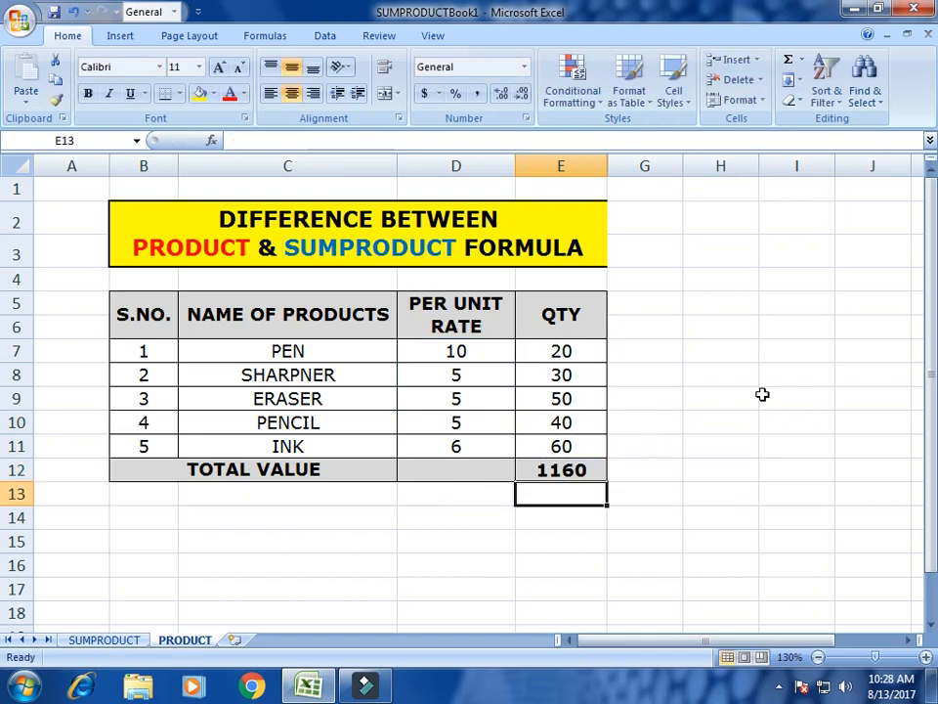
key(Up)
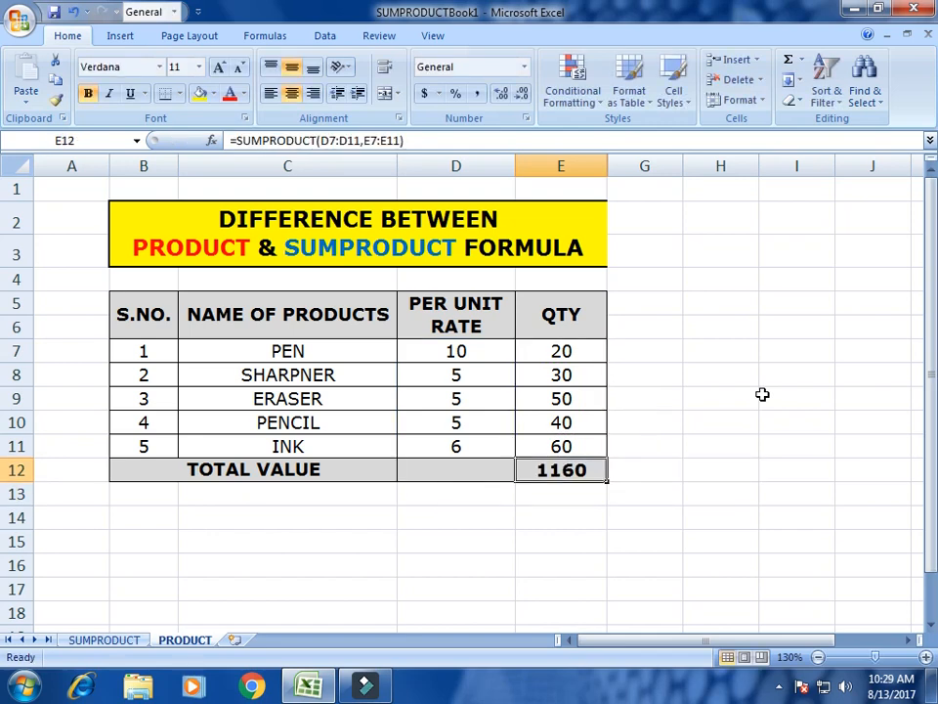